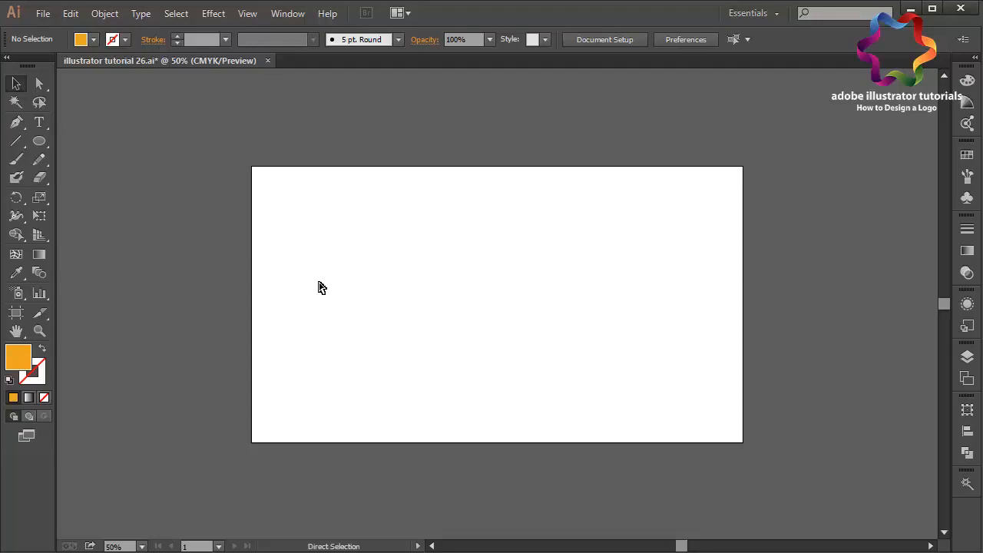
Draw a large orange circle without a stroke on the artboard and shift it horizontally toward the middle
key(ctrl+plus)
key(ctrl+plus)
click(39, 141)
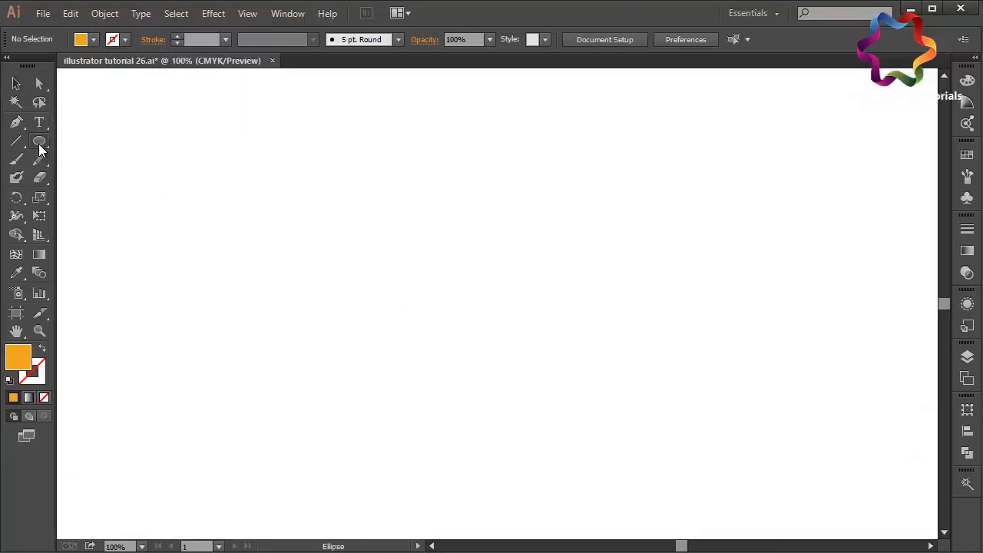
drag(244, 178, 464, 376)
click(18, 89)
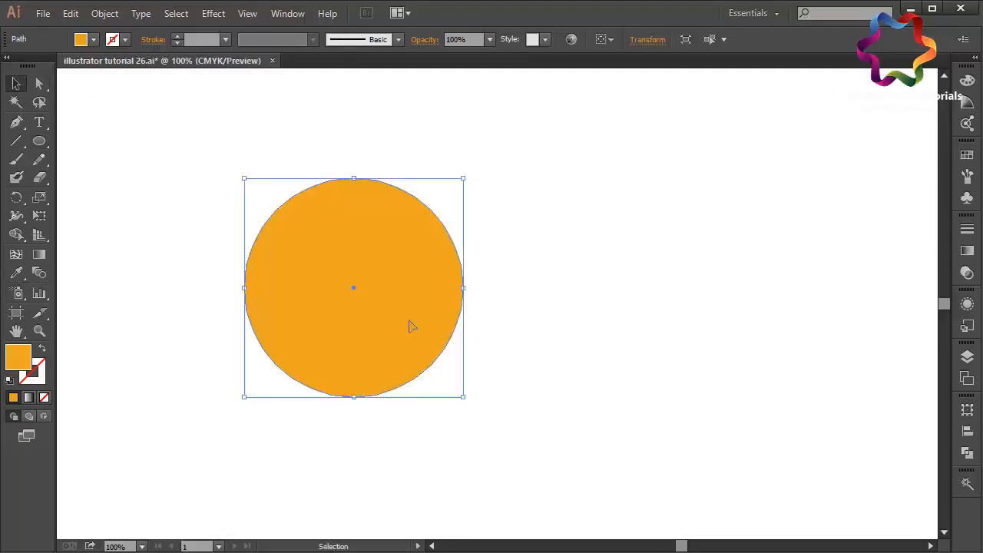
drag(408, 325, 471, 325)
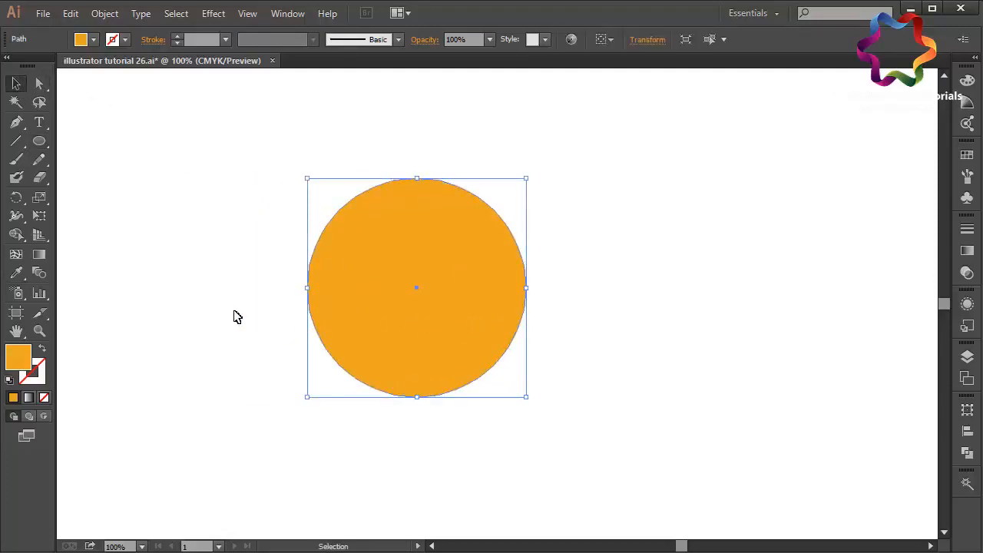
click(186, 298)
Draw a tiny circle beside the large one and centre it on the large circle's top anchor point
click(40, 142)
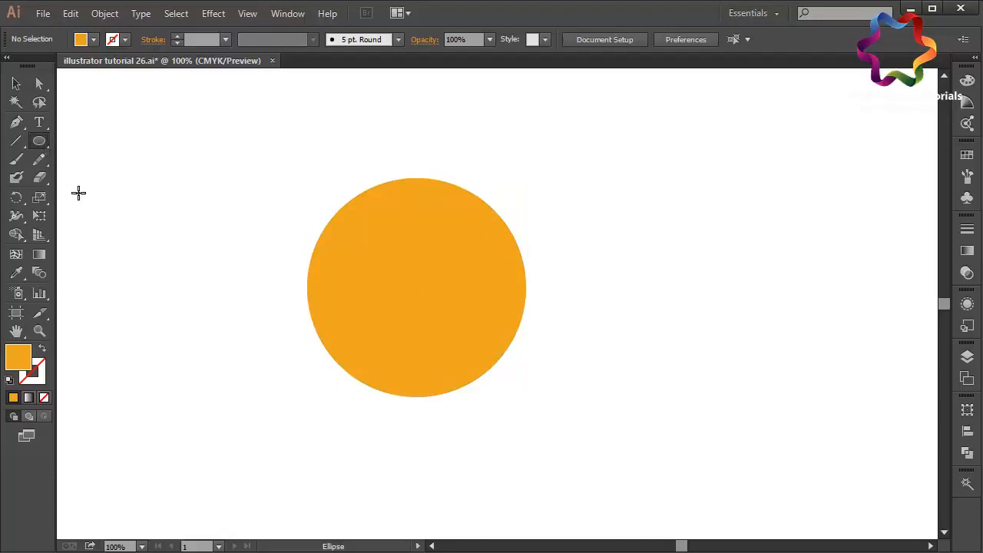
drag(105, 265, 113, 272)
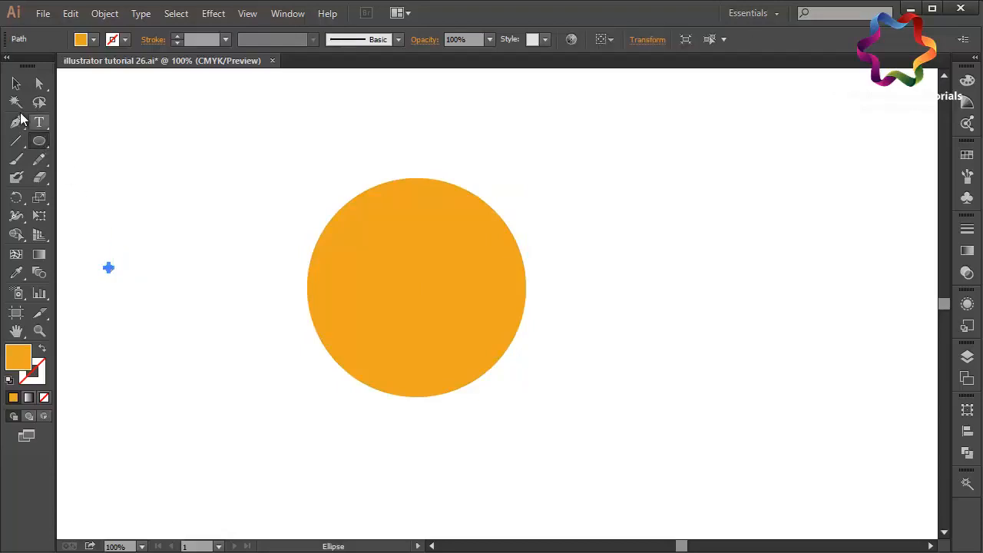
click(16, 83)
click(132, 293)
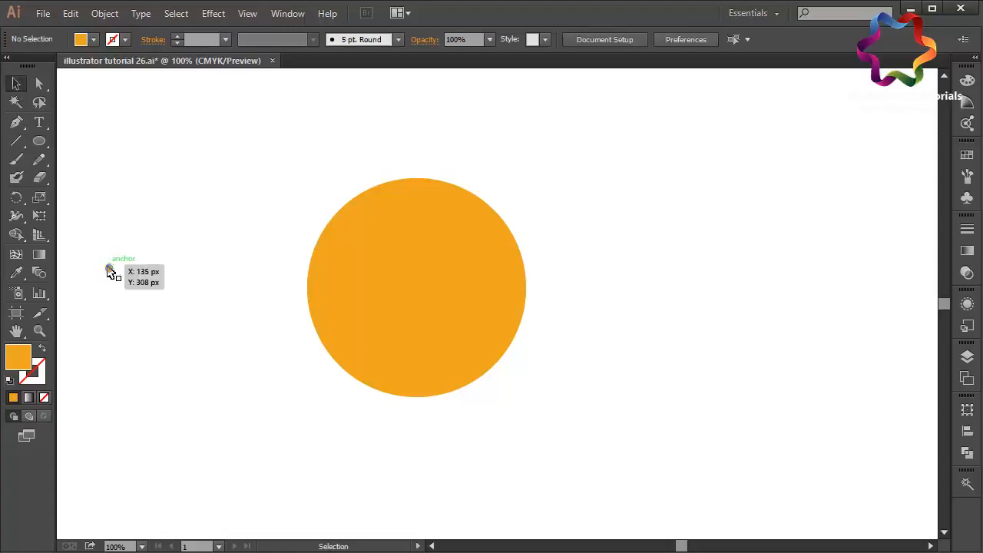
drag(110, 268, 417, 179)
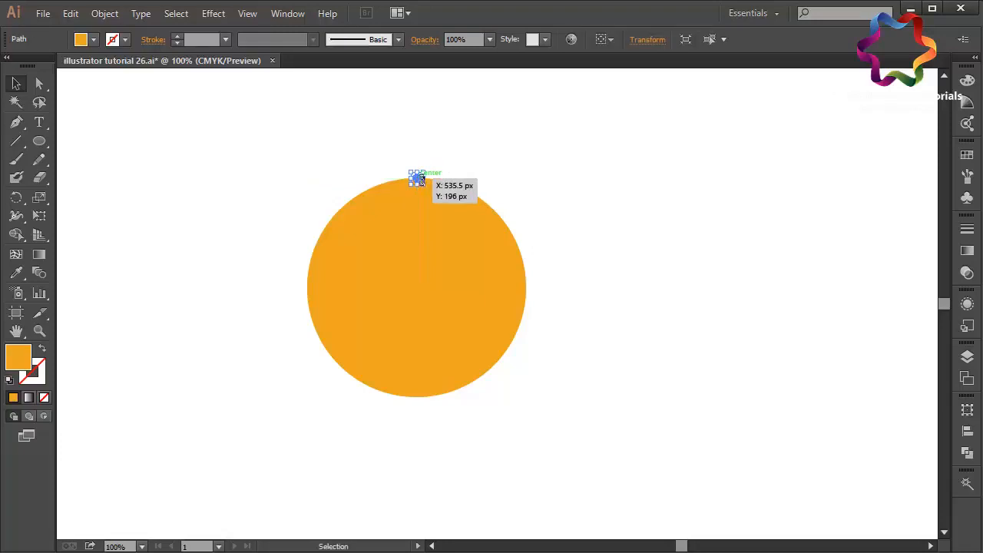
Fill the tiny circle at the top of the large circle with red, then deselect it
click(970, 158)
click(883, 161)
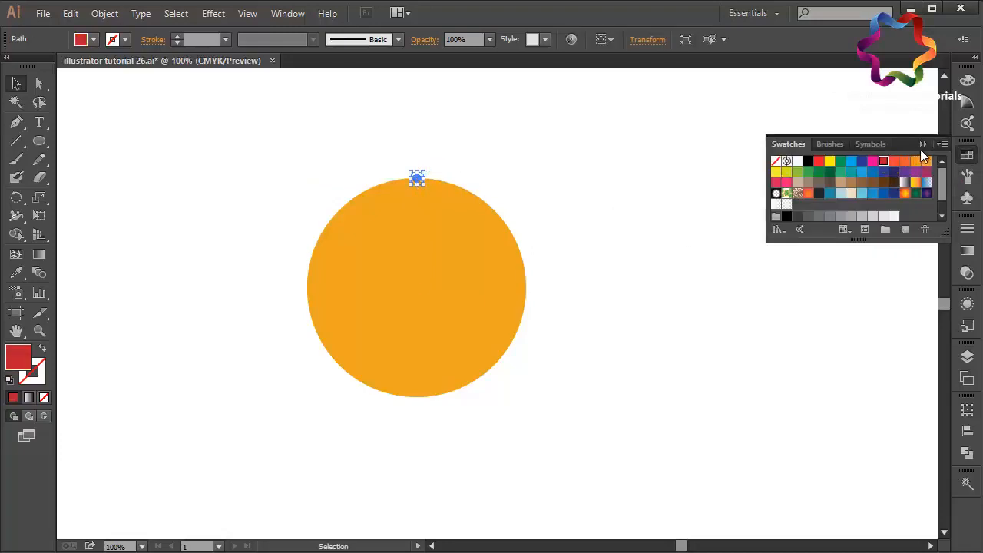
click(922, 148)
click(494, 332)
click(470, 190)
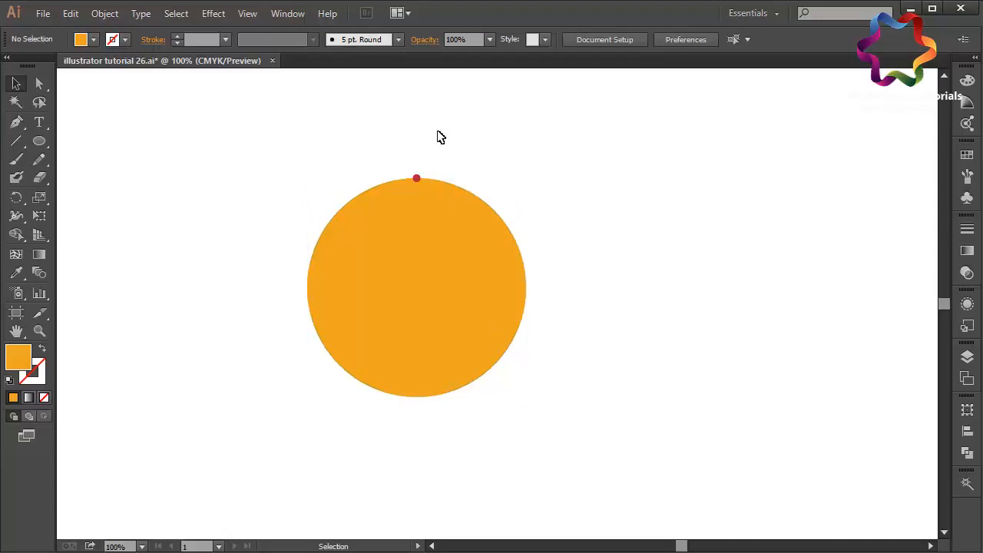
Create a copy of the red dot rotated 10° around the large circle's centre
click(421, 177)
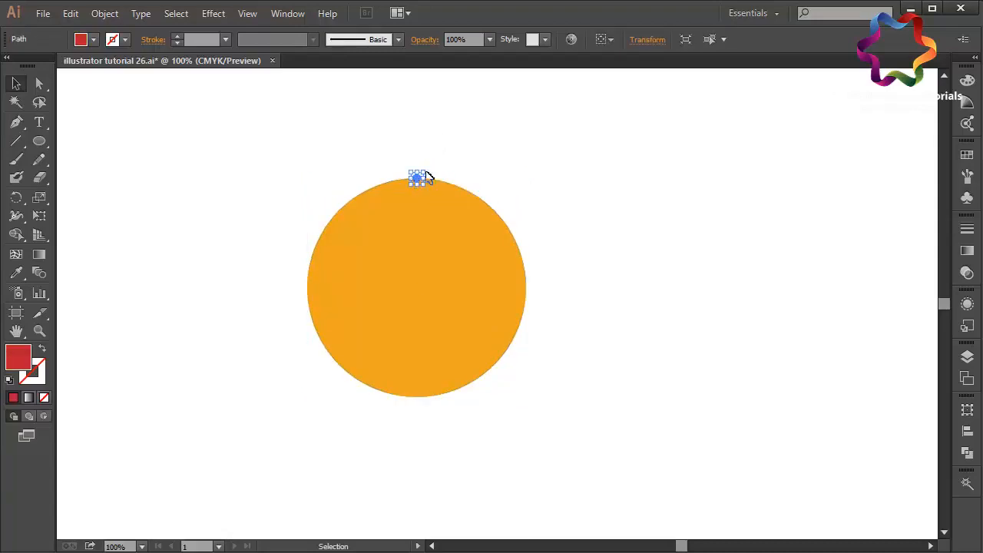
click(17, 199)
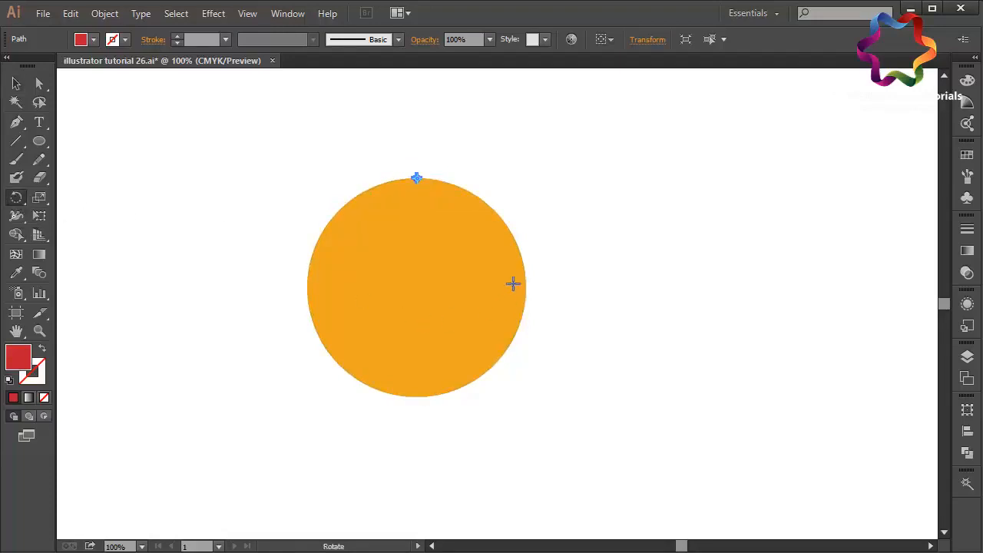
alt+click(414, 289)
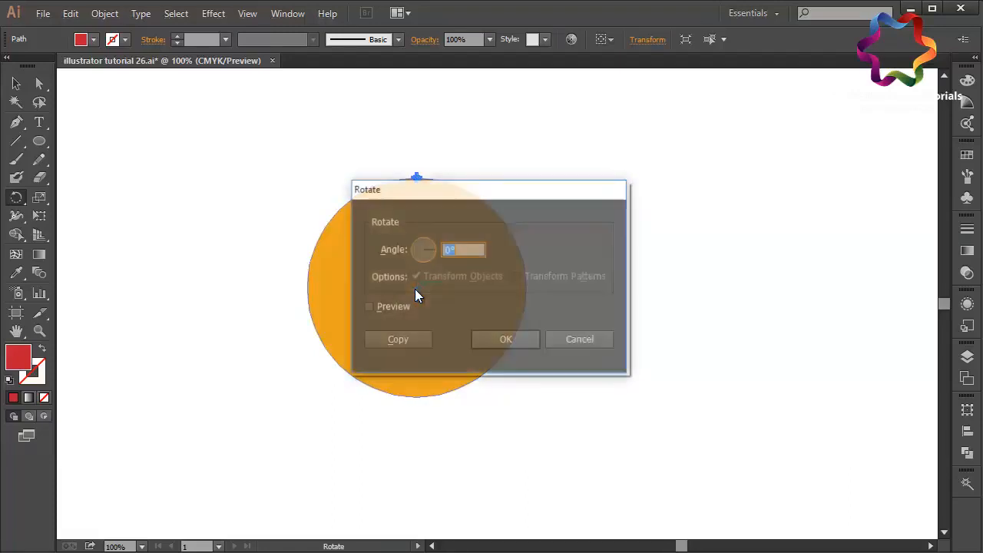
drag(463, 203, 741, 225)
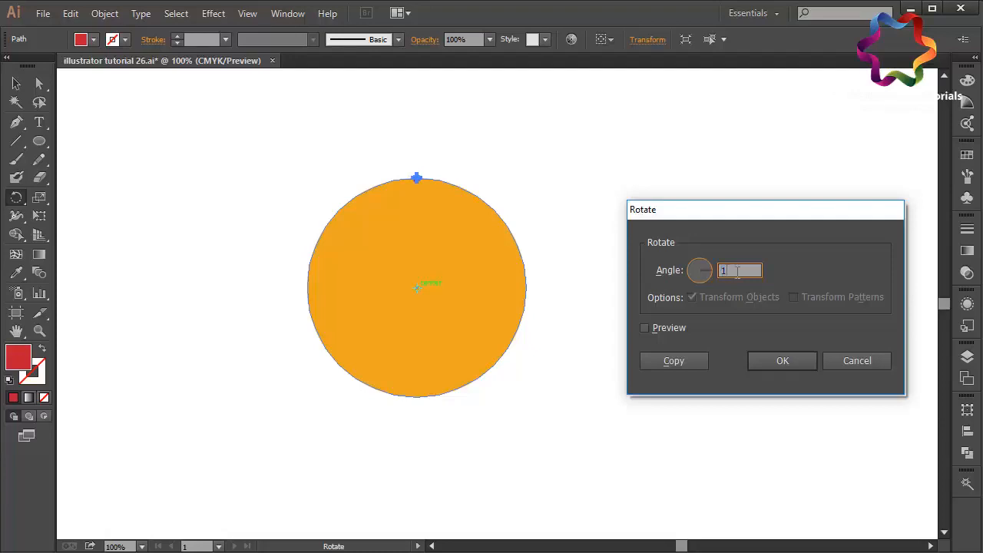
text(10)
click(673, 360)
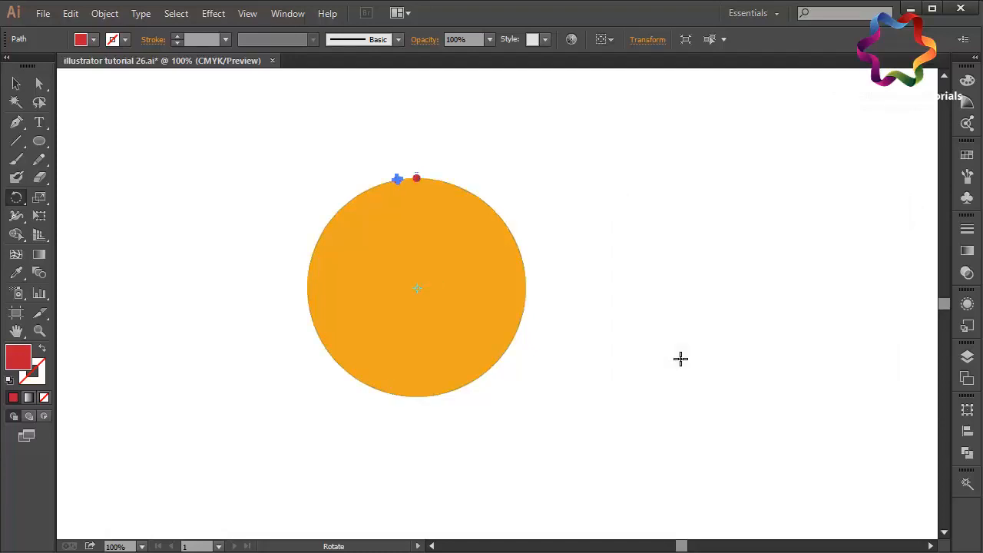
Repeat the 10° rotated copy until red dots run all the way around the large circle, and deselect
key(ctrl+d)
key(ctrl+d)
key(ctrl+d)
key(ctrl+d)
key(ctrl+d)
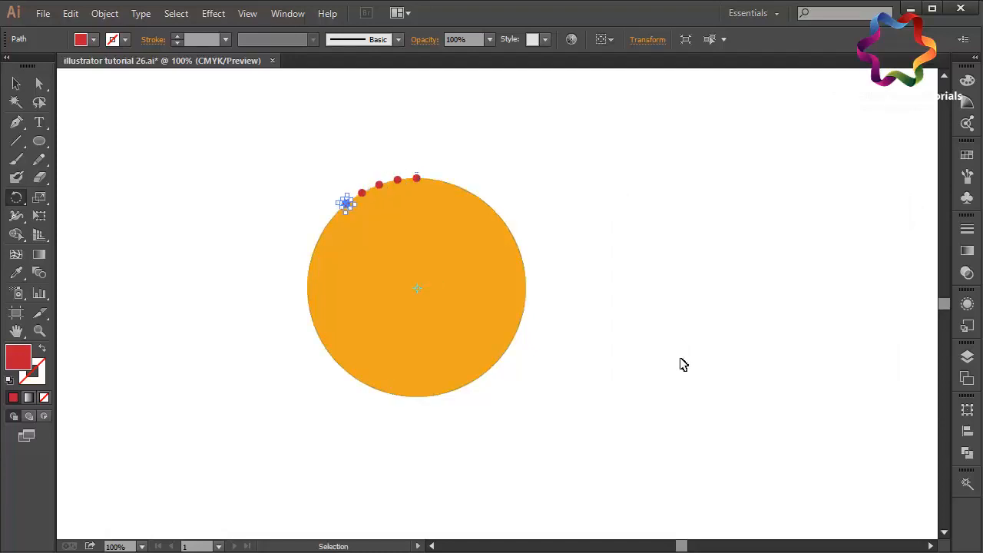
key(ctrl+d)
key(ctrl+d)
key(ctrl+d)
key(ctrl+d)
key(ctrl+d)
key(ctrl+d)
key(ctrl+d)
key(ctrl+d)
key(ctrl+d)
key(ctrl+d)
key(ctrl+d)
key(ctrl+d)
key(ctrl+d)
key(ctrl+d)
key(ctrl+d)
key(ctrl+d)
key(ctrl+d)
key(ctrl+d)
key(ctrl+d)
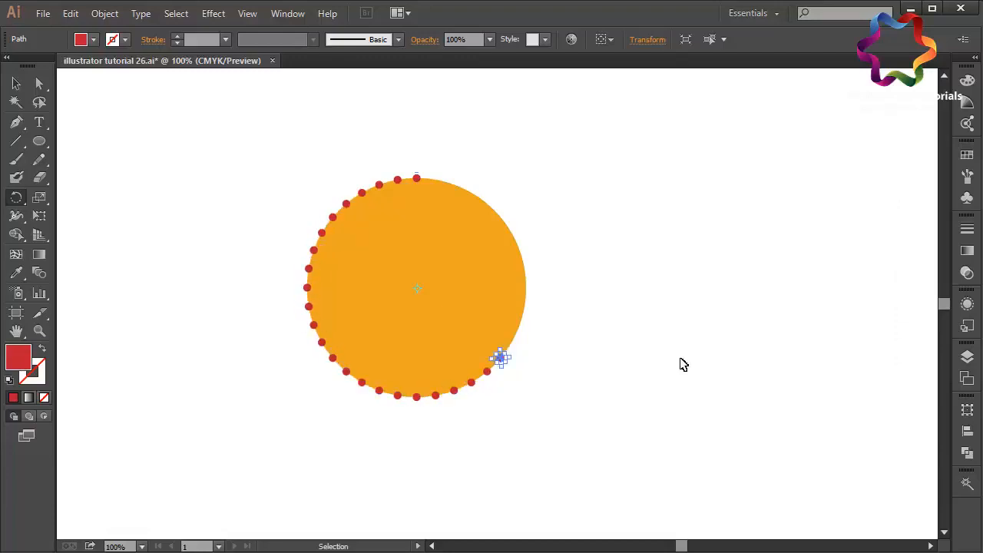
key(ctrl+d)
key(ctrl+d)
key(ctrl+d)
key(ctrl+d)
key(ctrl+d)
key(ctrl+d)
key(ctrl+d)
key(ctrl+d)
key(ctrl+d)
key(ctrl+d)
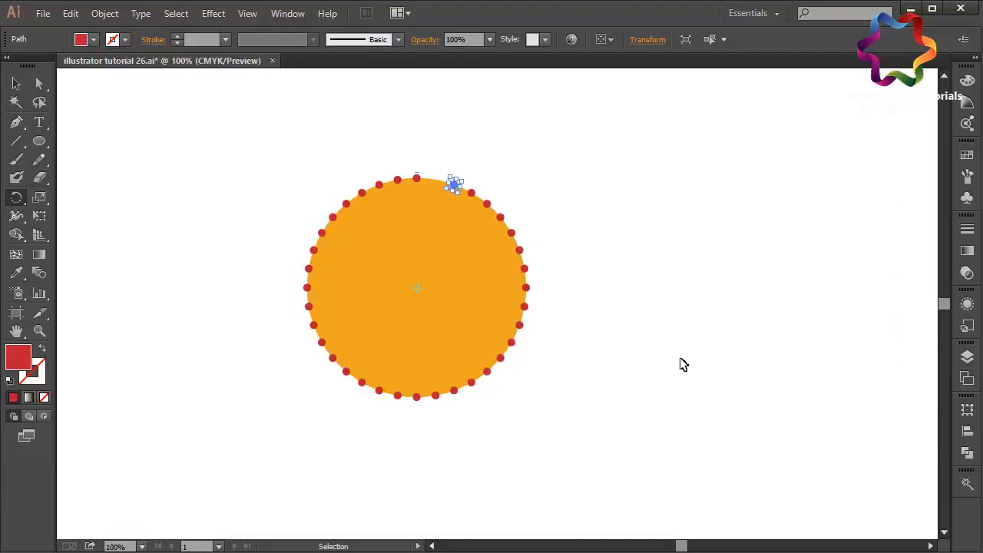
key(r)
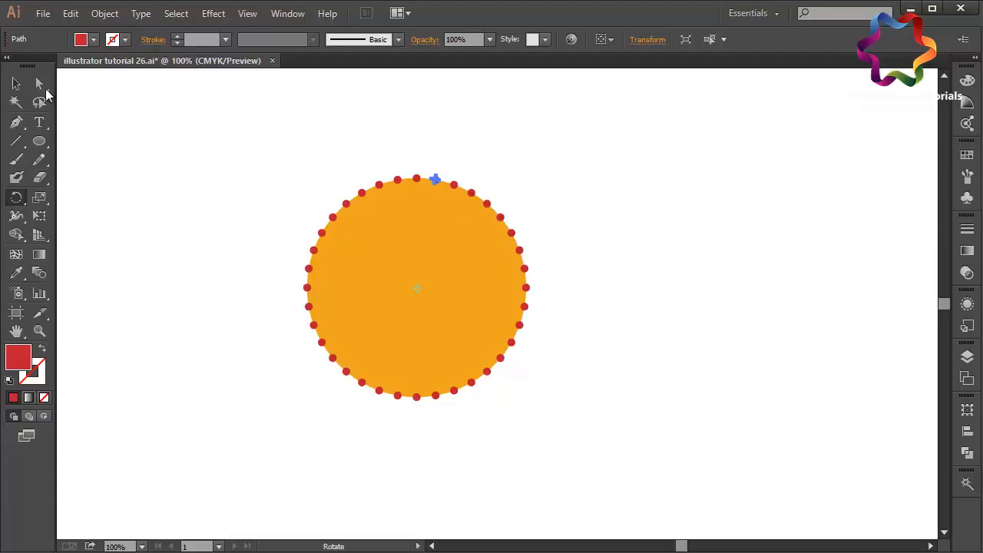
click(16, 82)
click(123, 162)
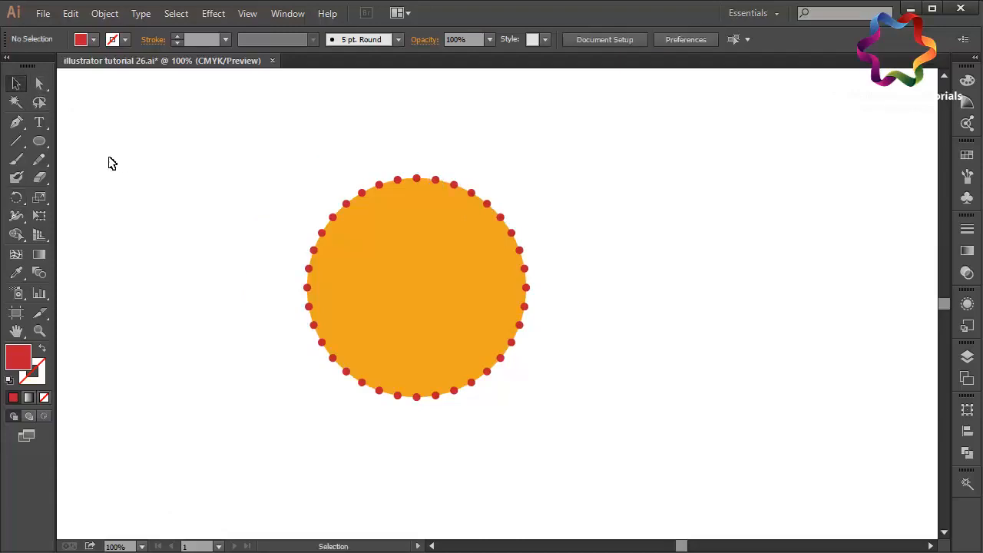
Add the text "The Simple Text" below the circle and set its font size to 21 pt
click(39, 123)
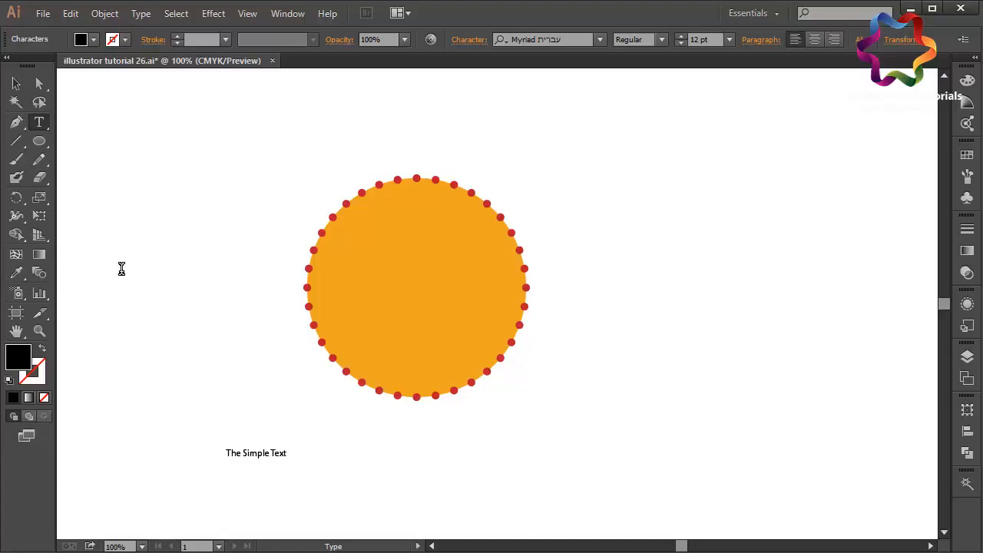
click(16, 83)
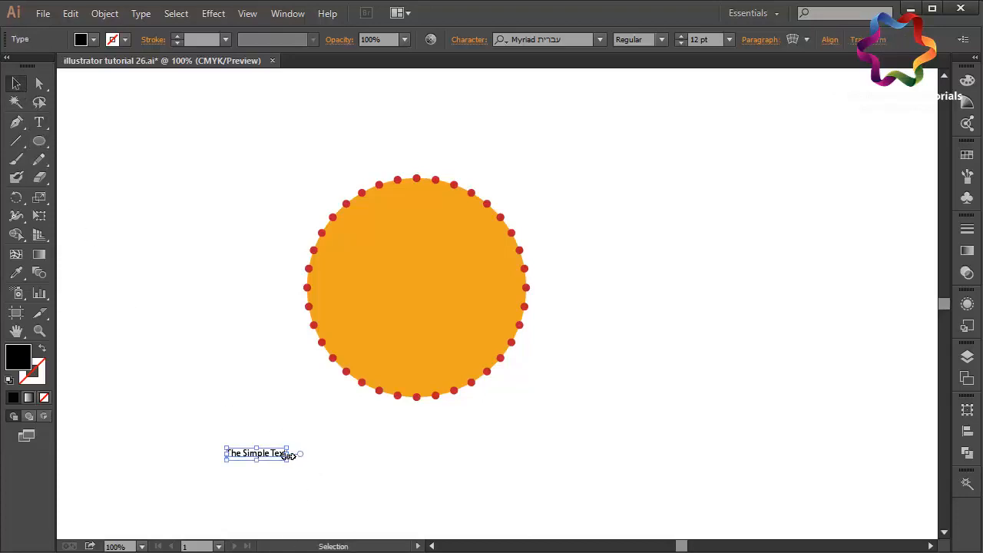
click(729, 39)
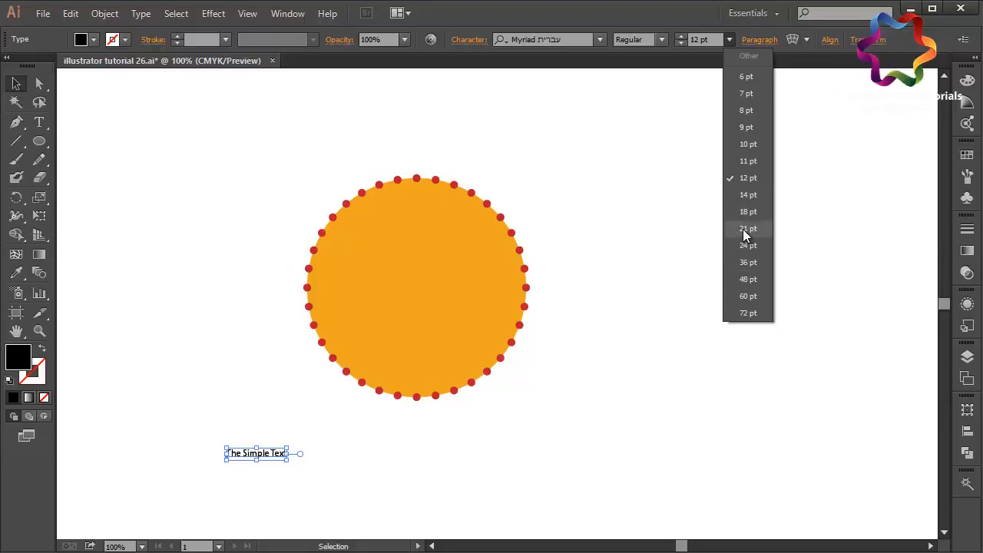
click(744, 229)
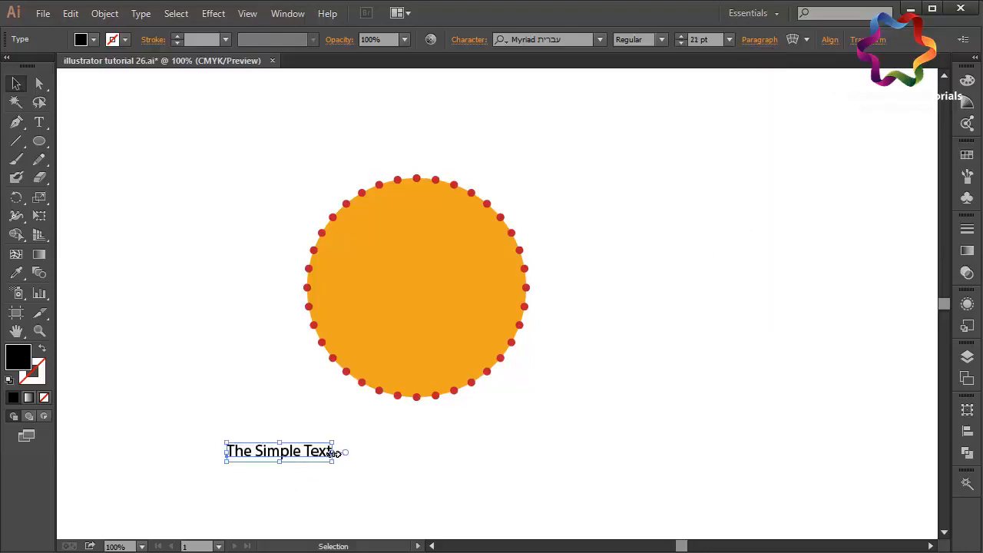
Scale "The Simple Text" up to about 41 pt and centre it across the middle of the orange circle
drag(333, 453, 435, 462)
drag(343, 459, 429, 298)
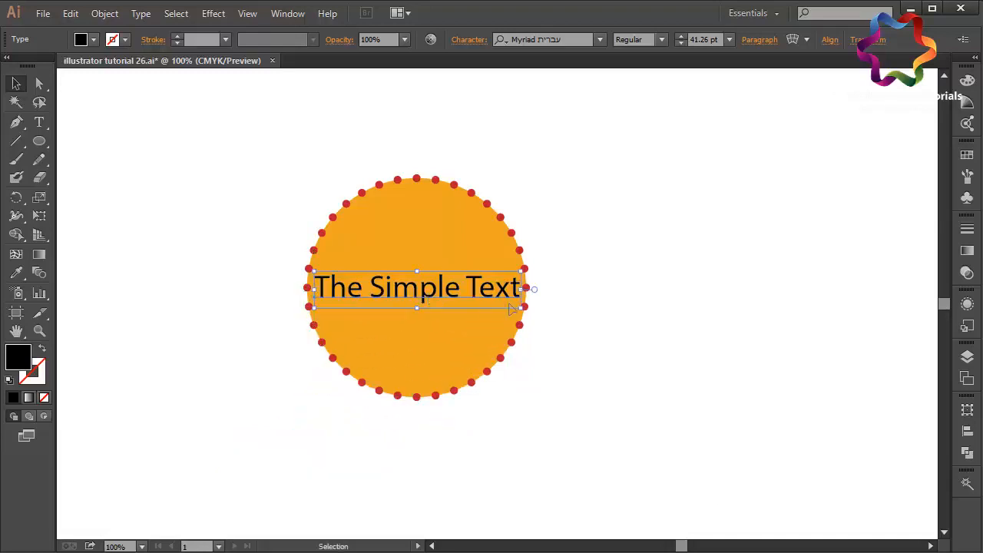
click(547, 301)
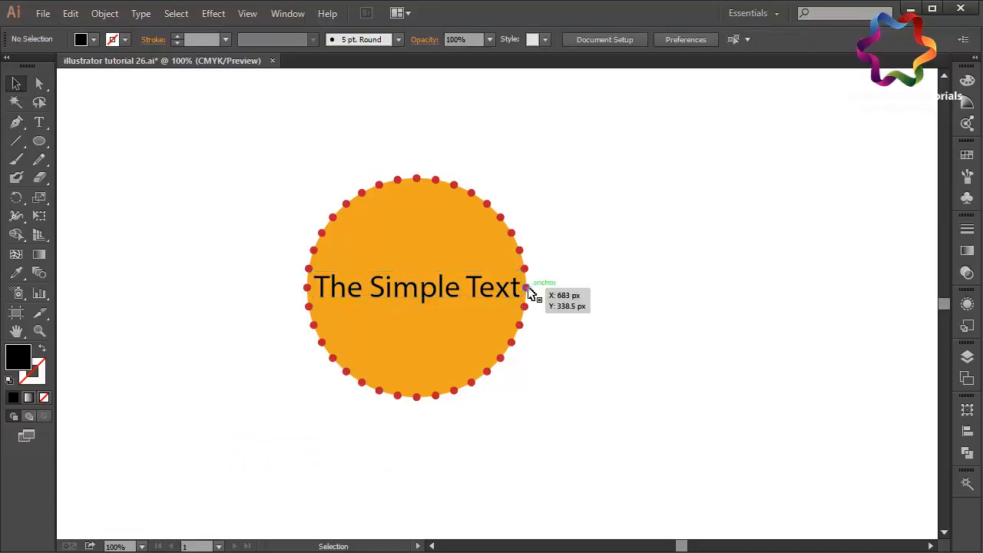
Delete the three red dots nearest each end of the text and the orange circle behind it
click(528, 289)
shift+click(308, 289)
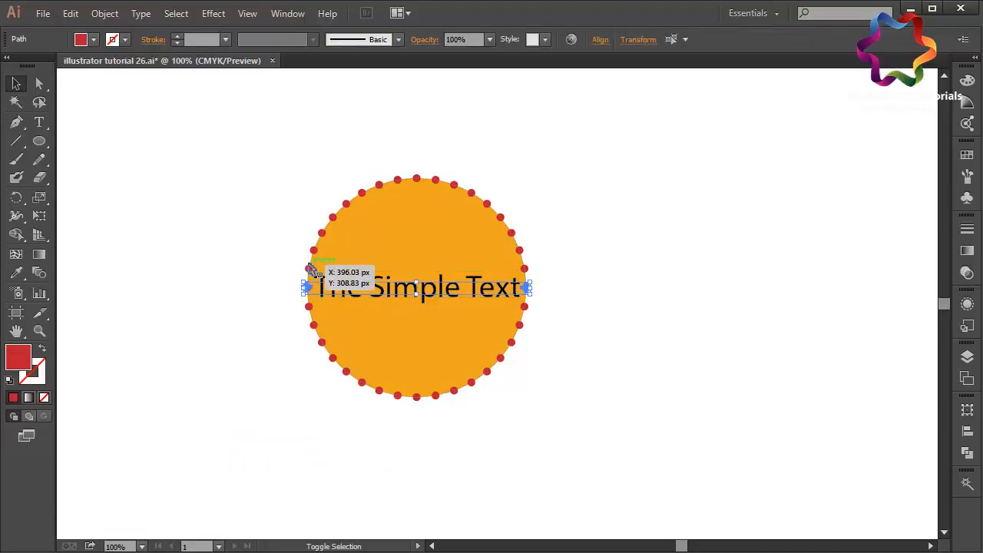
shift+click(309, 265)
shift+click(525, 269)
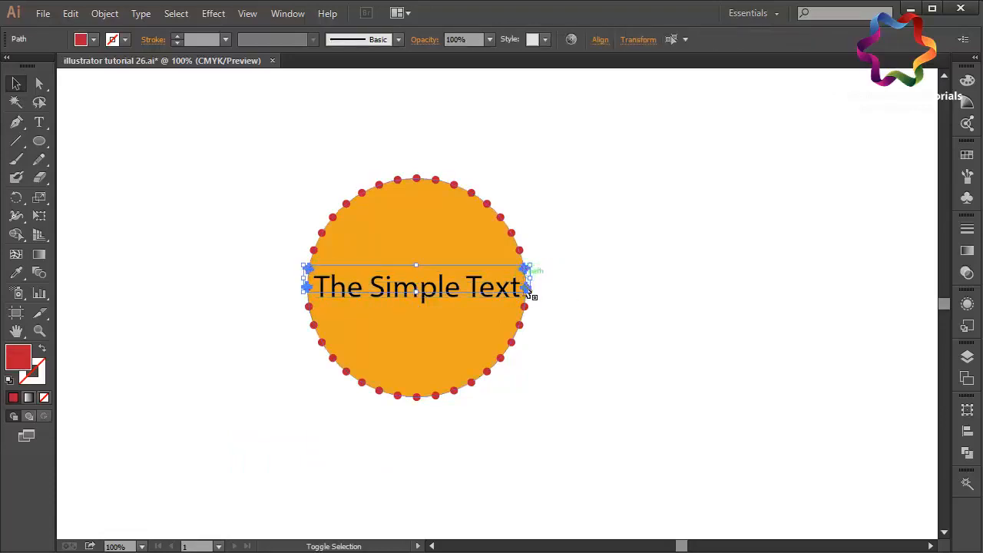
shift+click(524, 306)
shift+click(310, 308)
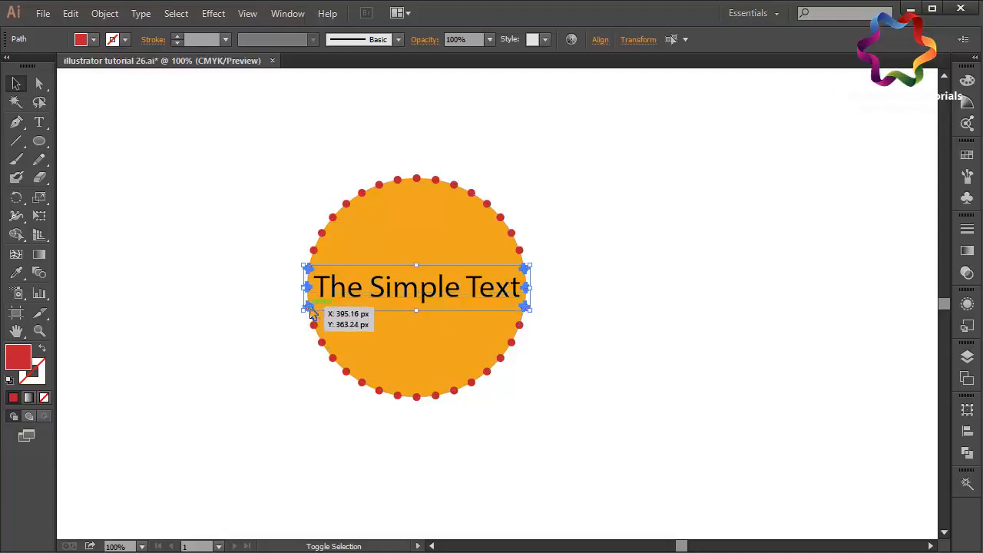
key(Delete)
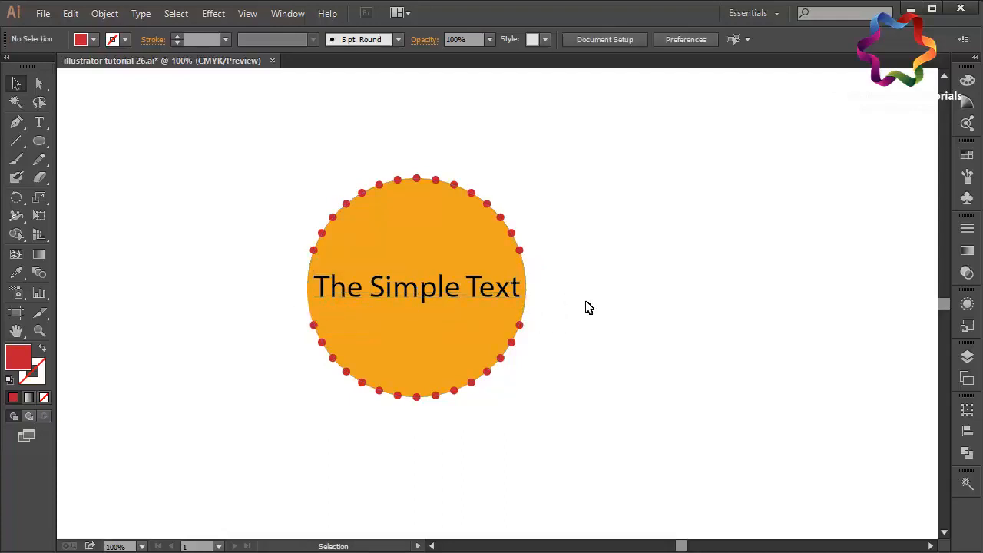
click(452, 258)
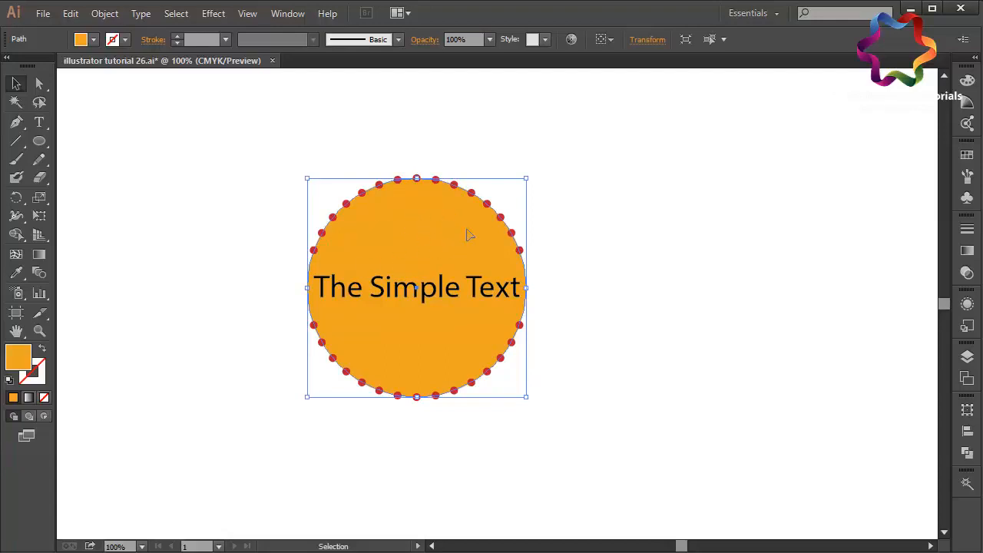
key(Delete)
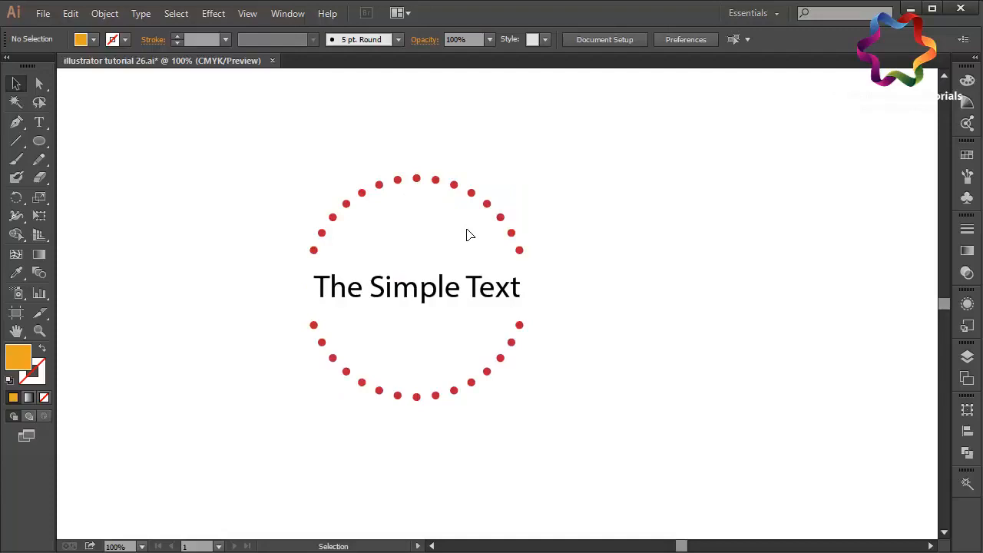
Draw an orange circle slightly larger than the dotted ring beside it and move it up closer to the ring
click(39, 140)
drag(646, 204, 855, 445)
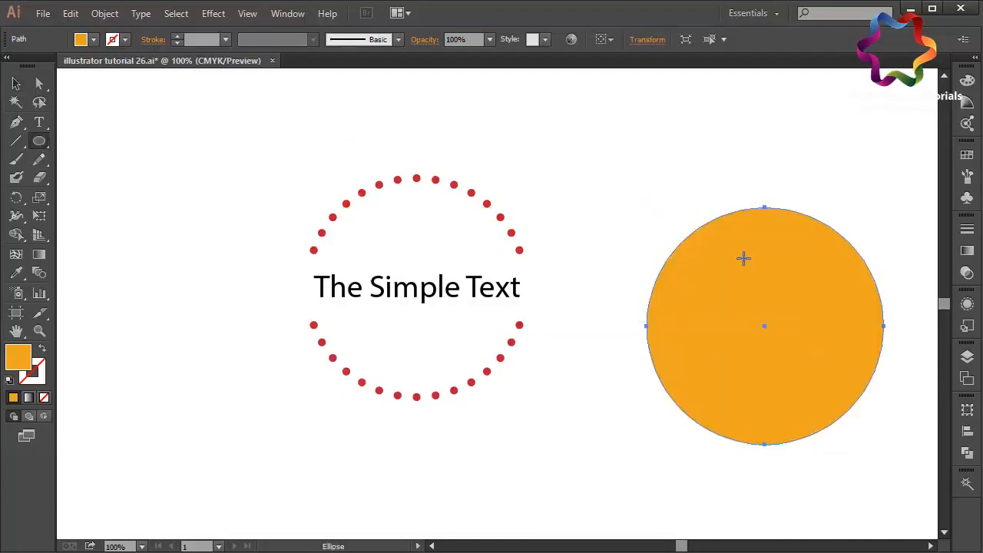
click(16, 83)
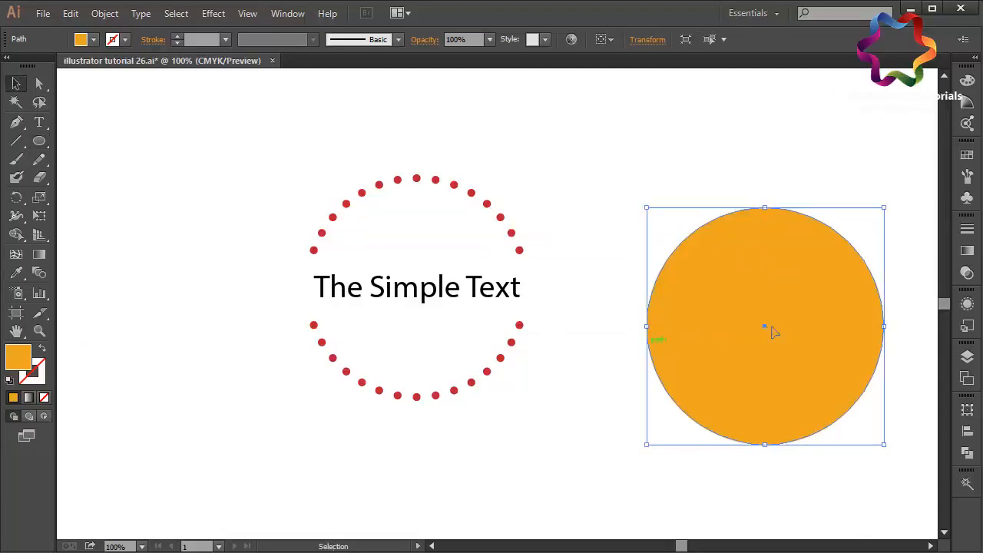
drag(801, 326, 764, 274)
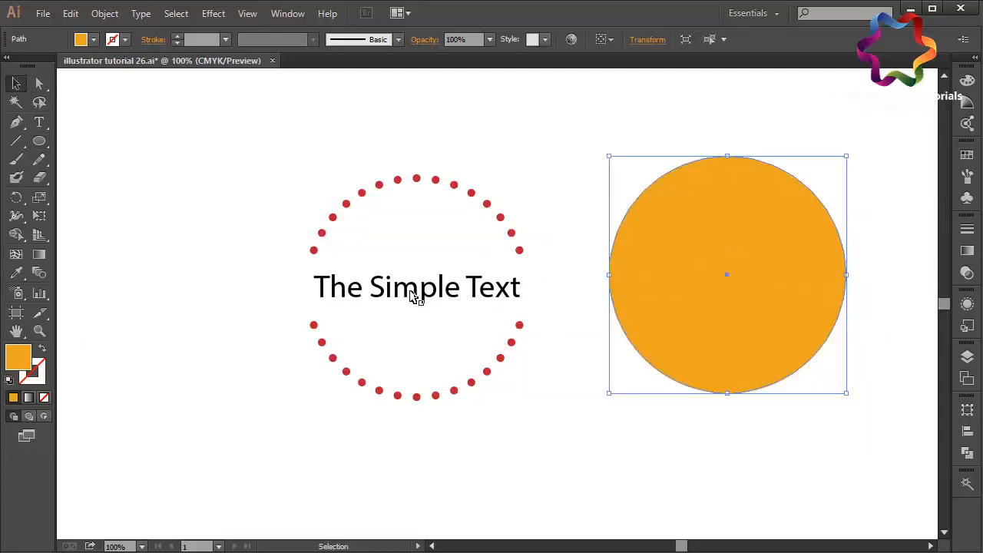
Swap the large circle's orange fill to its stroke and set the stroke weight to 7 pt
click(43, 351)
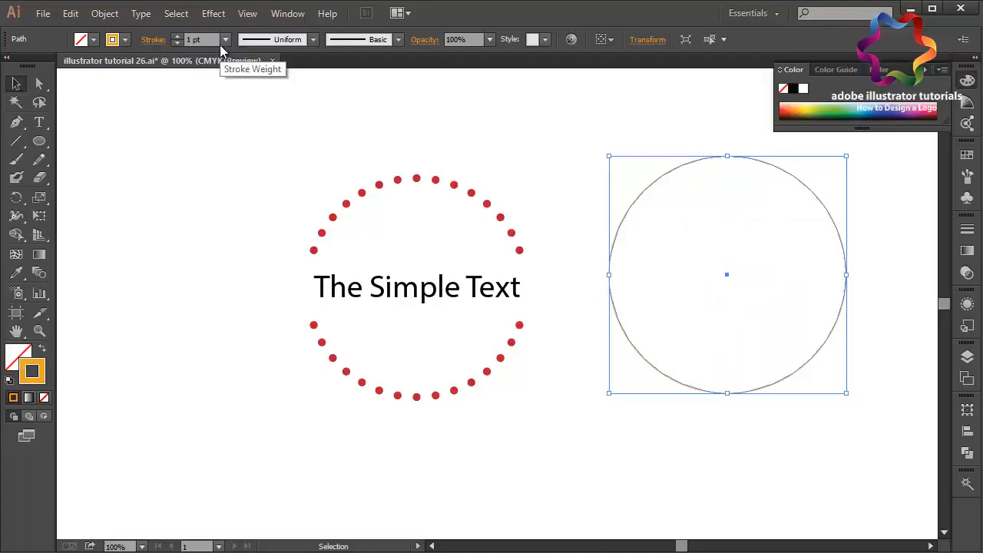
click(225, 39)
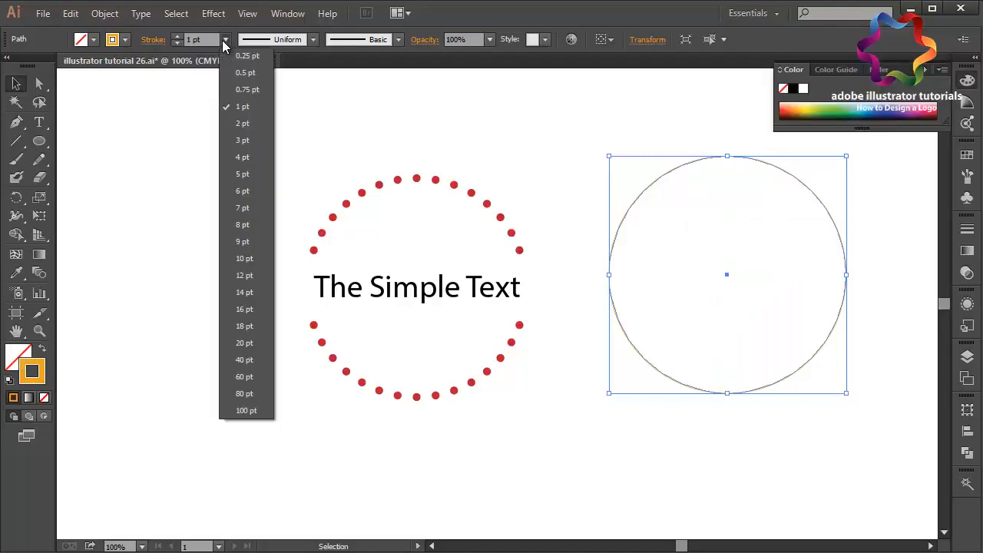
click(243, 208)
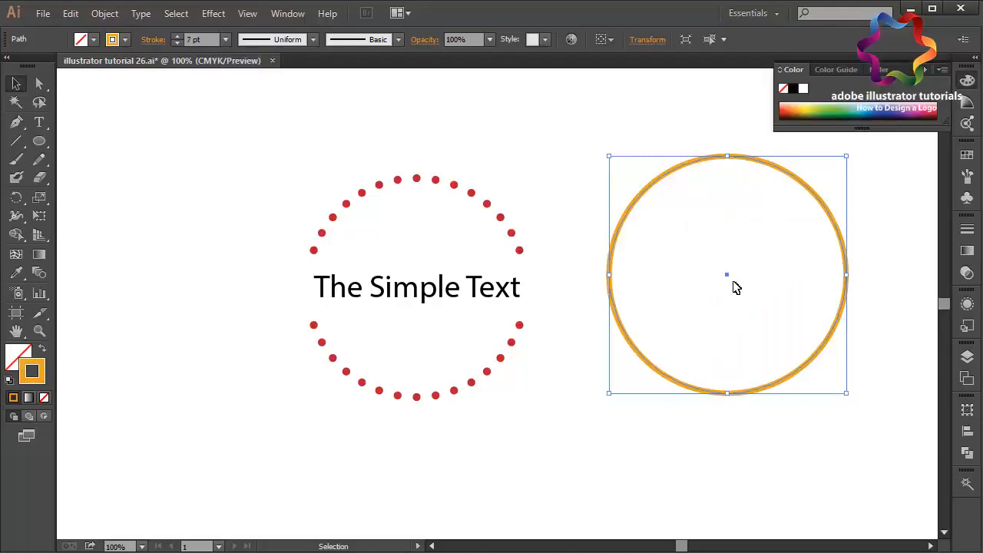
Move the orange outlined circle around the dotted ring, enlarge it slightly and nudge it until it is concentric with the dots
drag(727, 278, 417, 293)
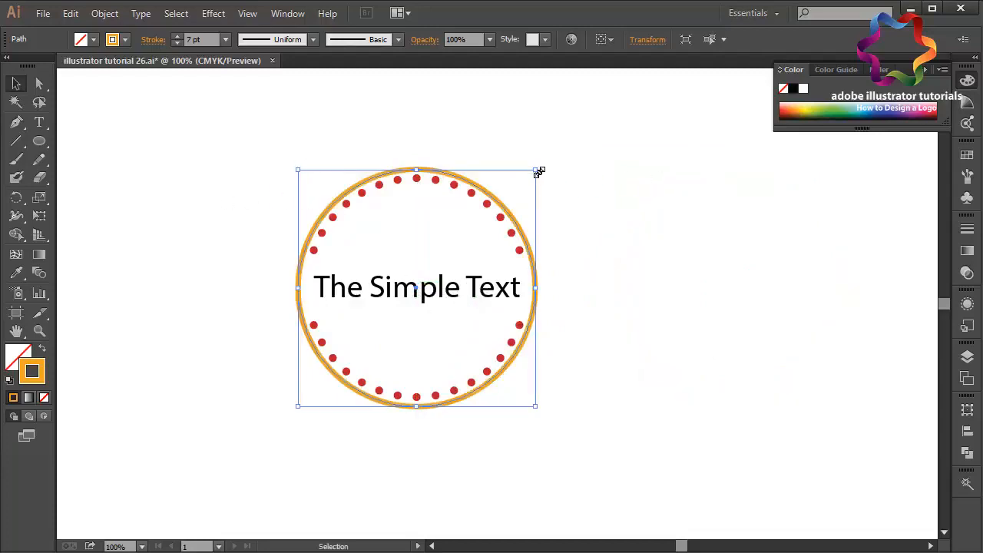
drag(536, 171, 555, 163)
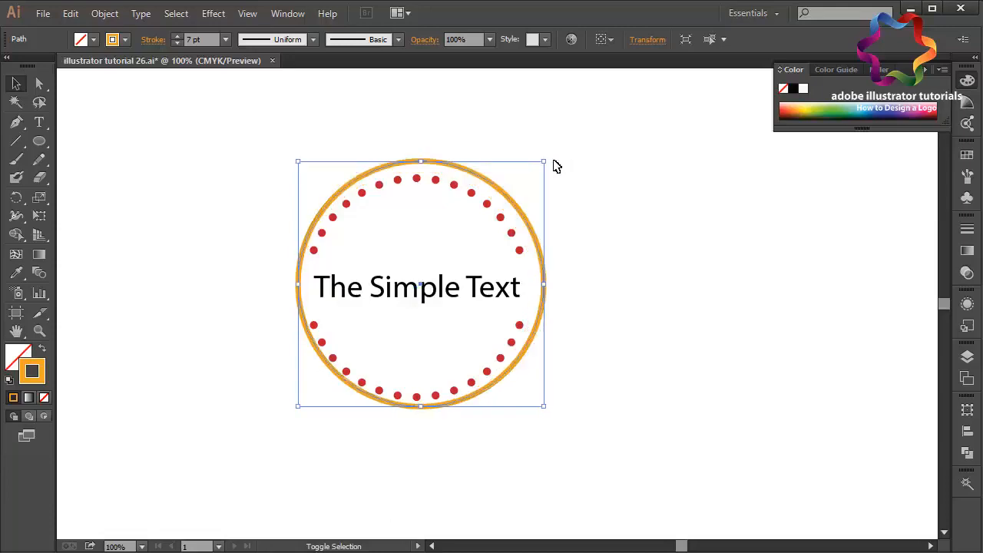
key(Left)
key(Left)
key(Left)
key(Left)
key(Left)
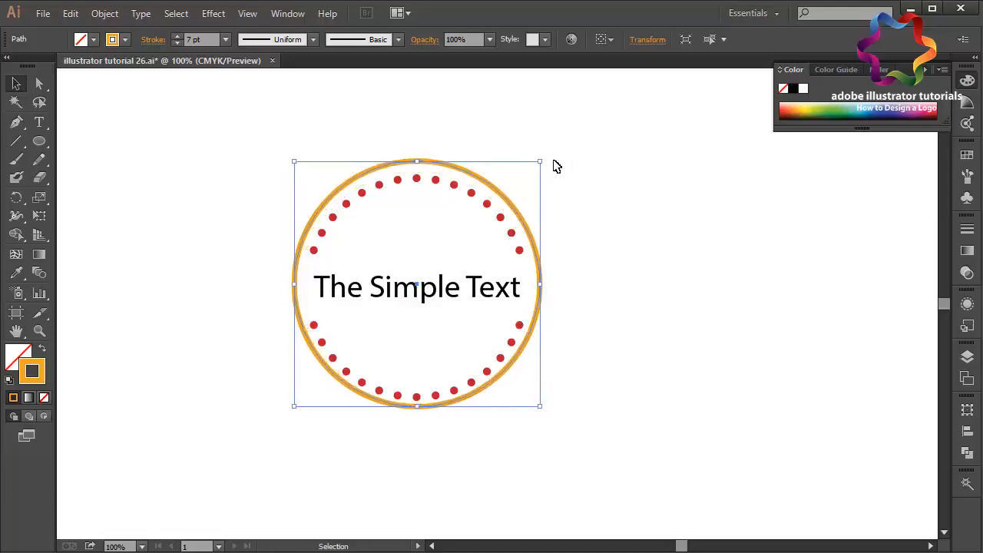
key(Down)
key(Left)
key(Left)
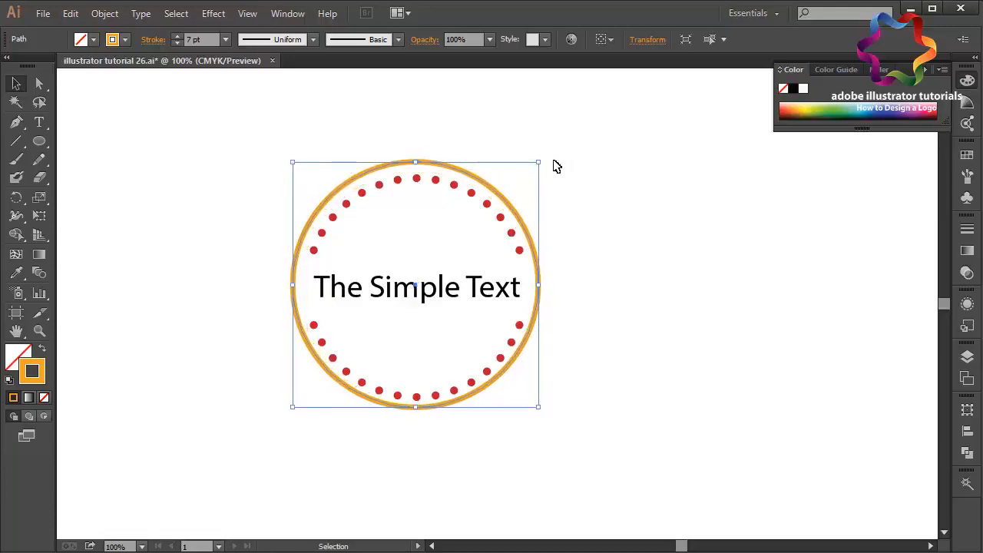
key(Down)
key(Down)
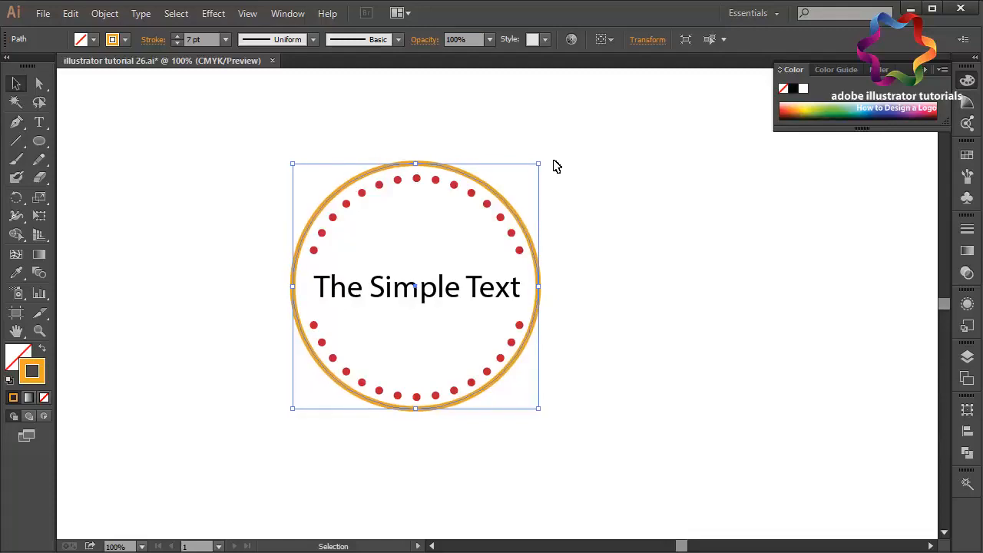
key(Right)
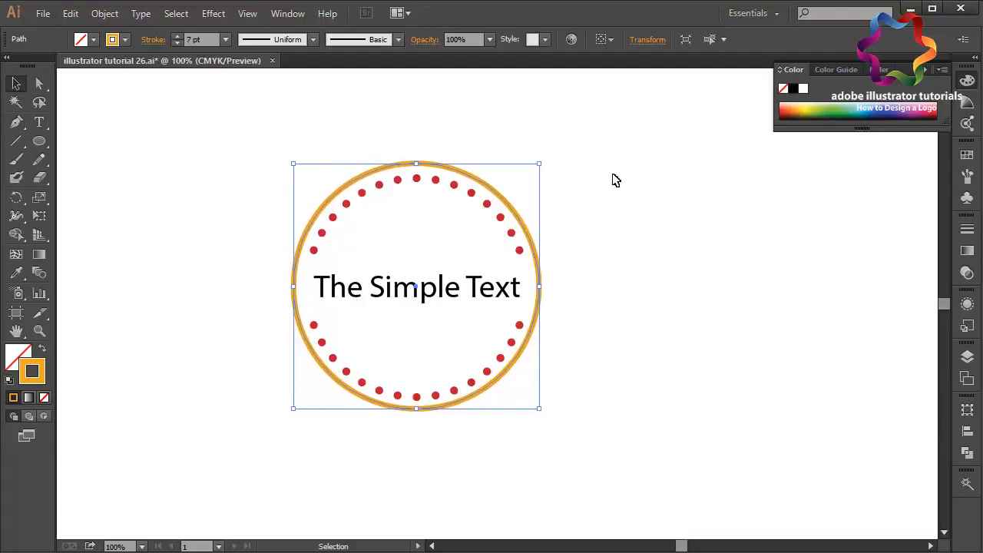
key(ctrl+shift+a)
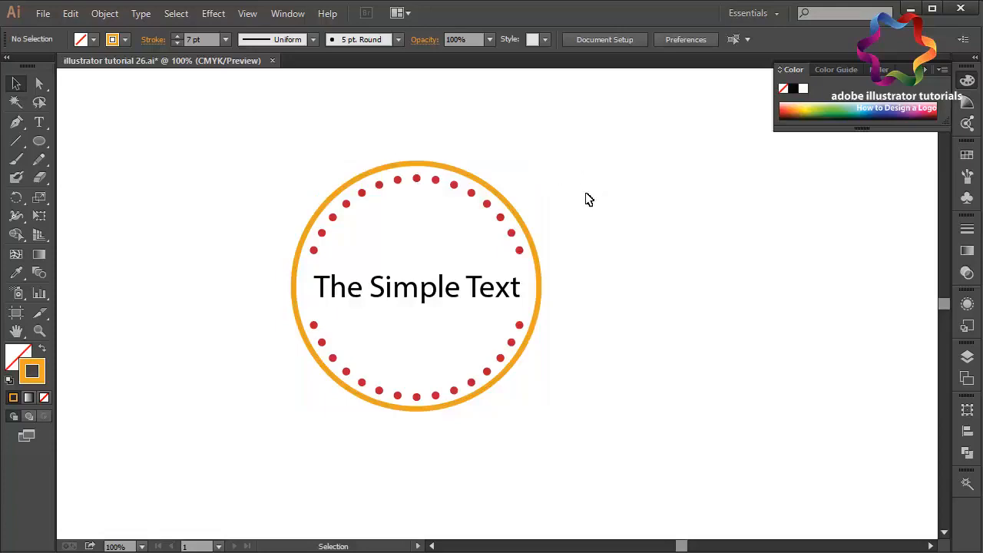
Draw a white (FFFFFF) rectangle without a stroke over the orange outline just left of the text
click(539, 312)
click(127, 311)
drag(44, 140, 96, 139)
click(43, 348)
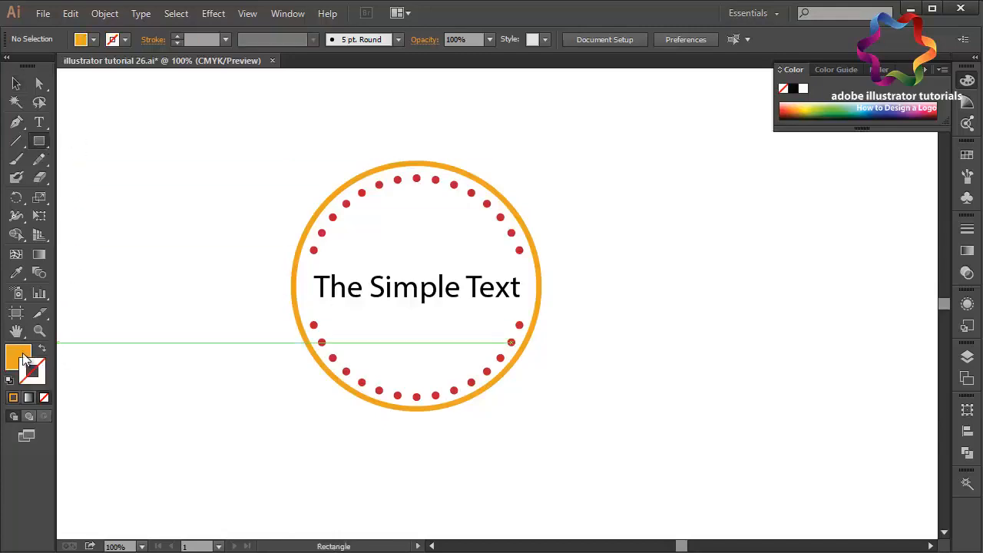
double_click(19, 356)
drag(193, 297, 176, 266)
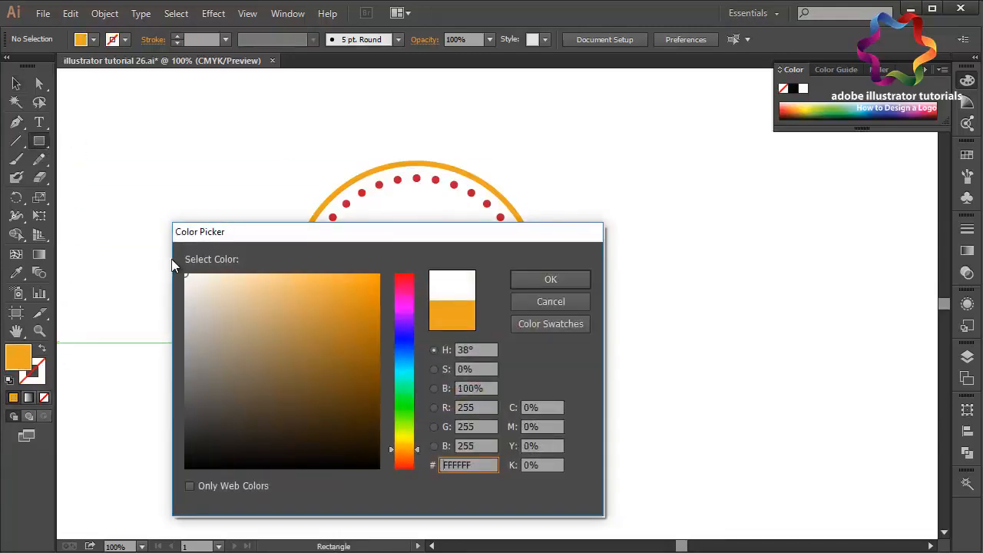
click(550, 277)
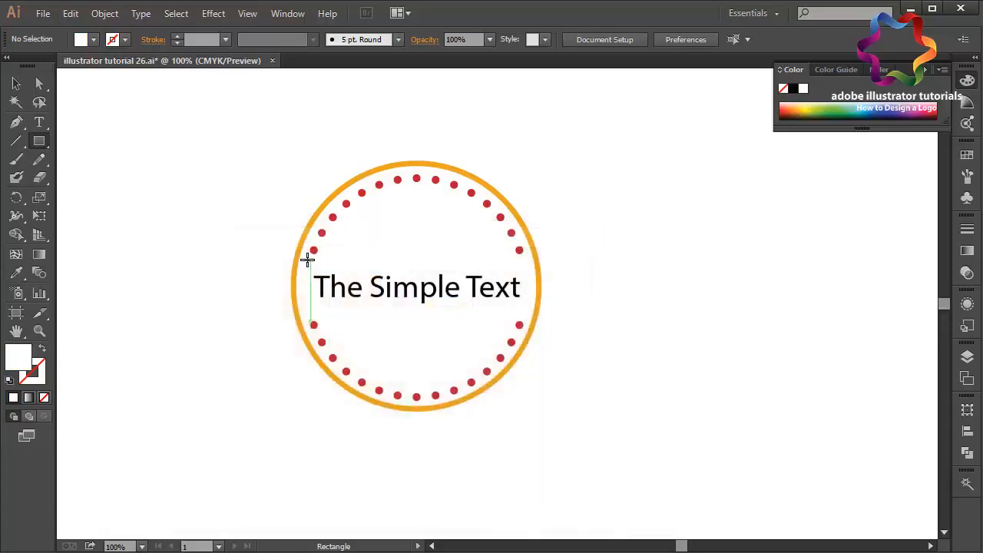
drag(310, 260, 273, 311)
click(16, 83)
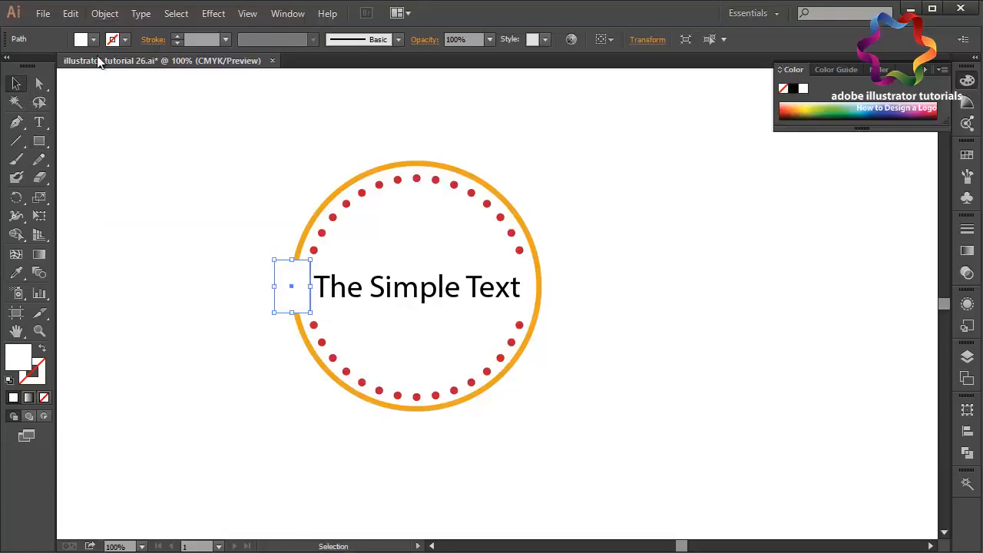
Copy the white rectangle, paste it in front, and move the copy over the orange outline just right of the text
click(70, 13)
click(92, 88)
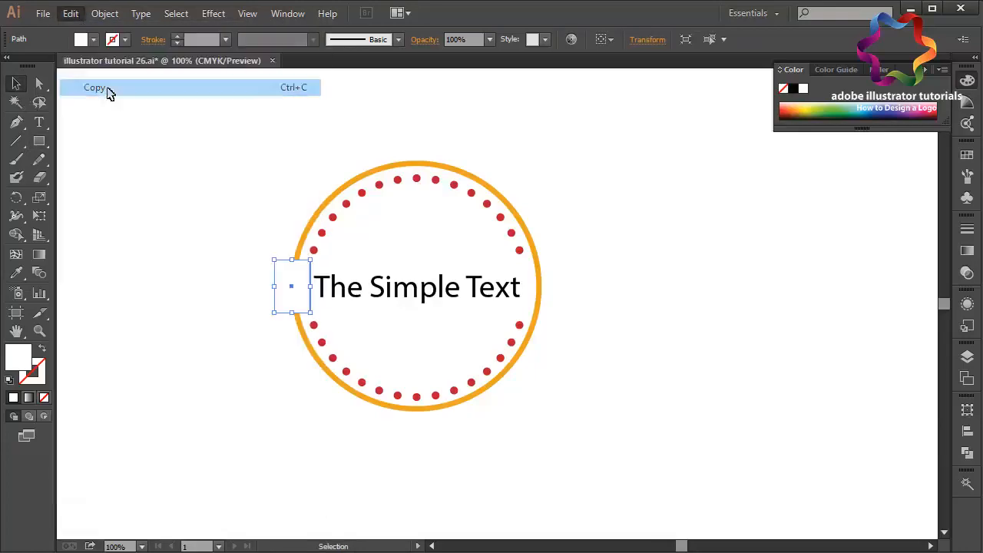
click(68, 13)
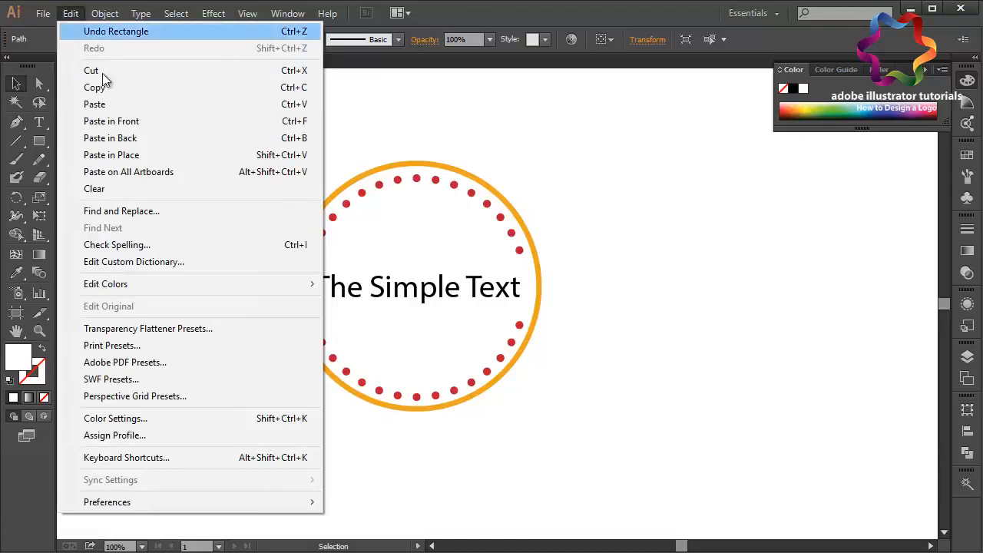
click(130, 123)
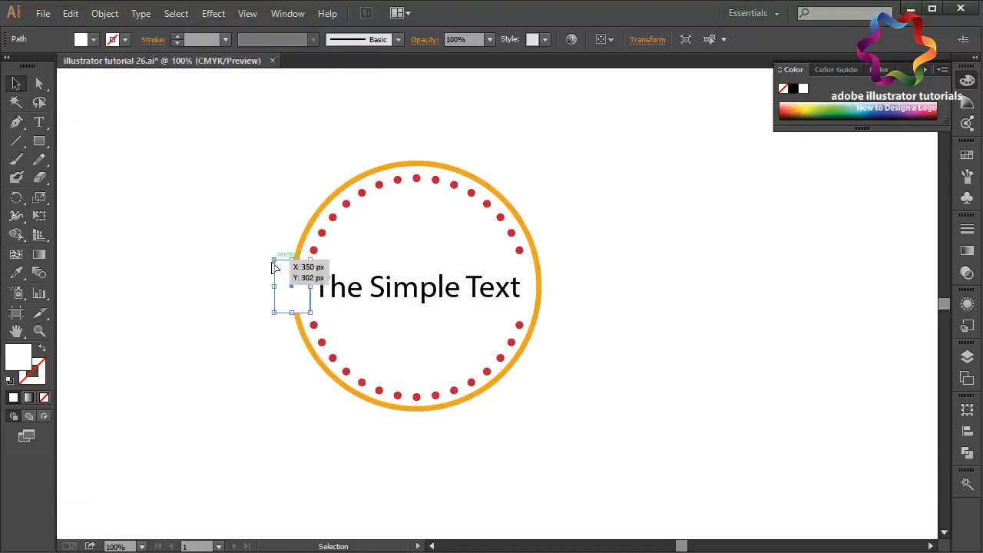
drag(287, 284, 537, 300)
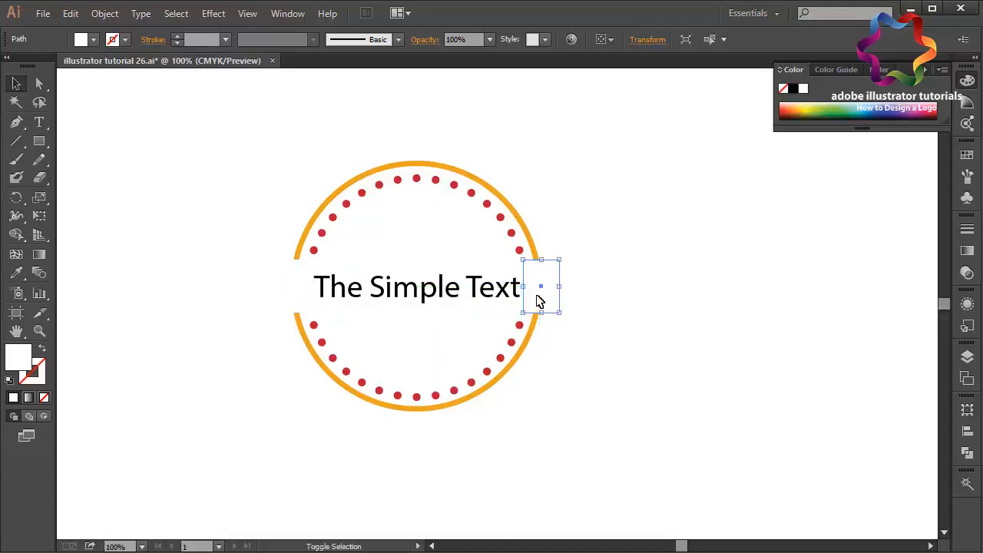
click(628, 312)
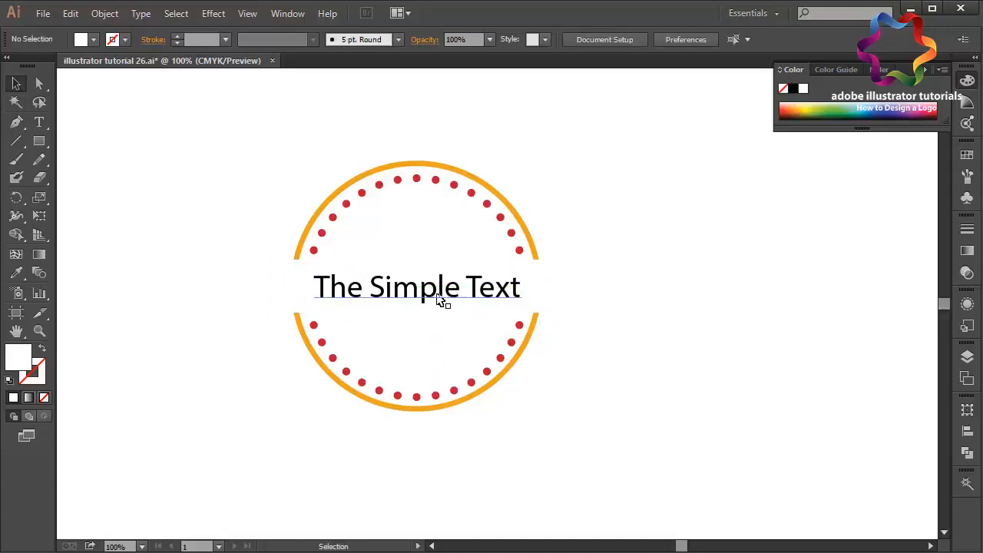
Try Adobe Arabic, Mongolian Baiti and slanted Letter Gothic Std as the font of "The Simple Text"
click(395, 292)
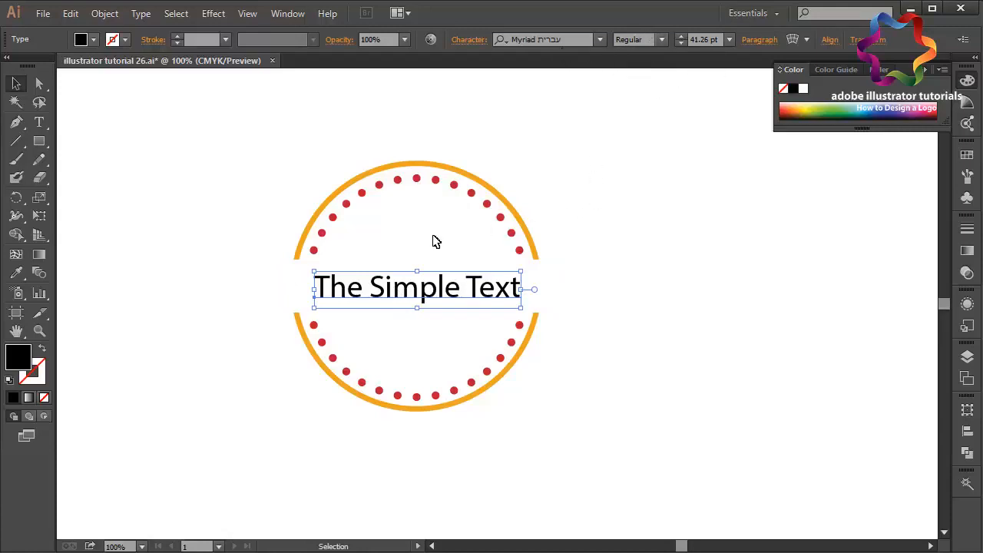
click(581, 40)
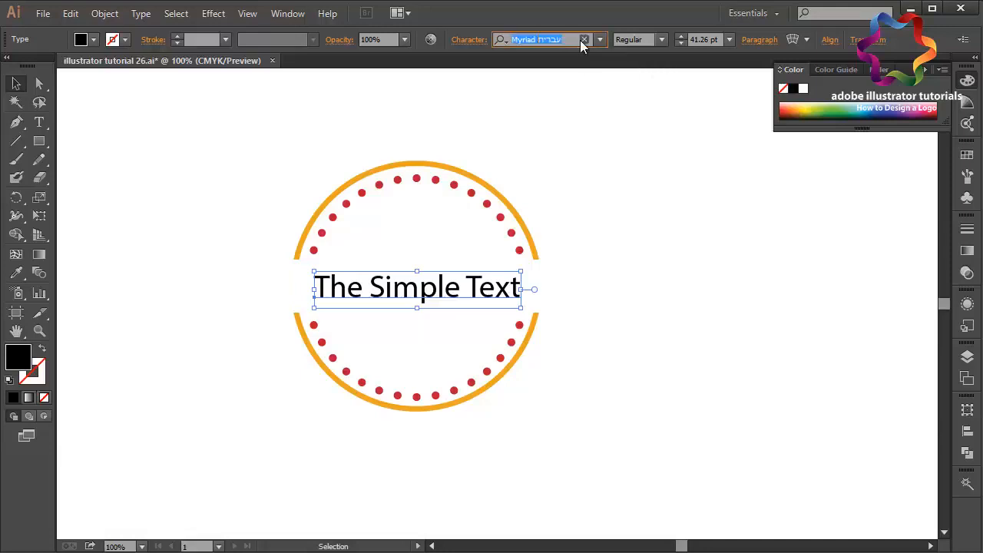
key(Down)
key(Down)
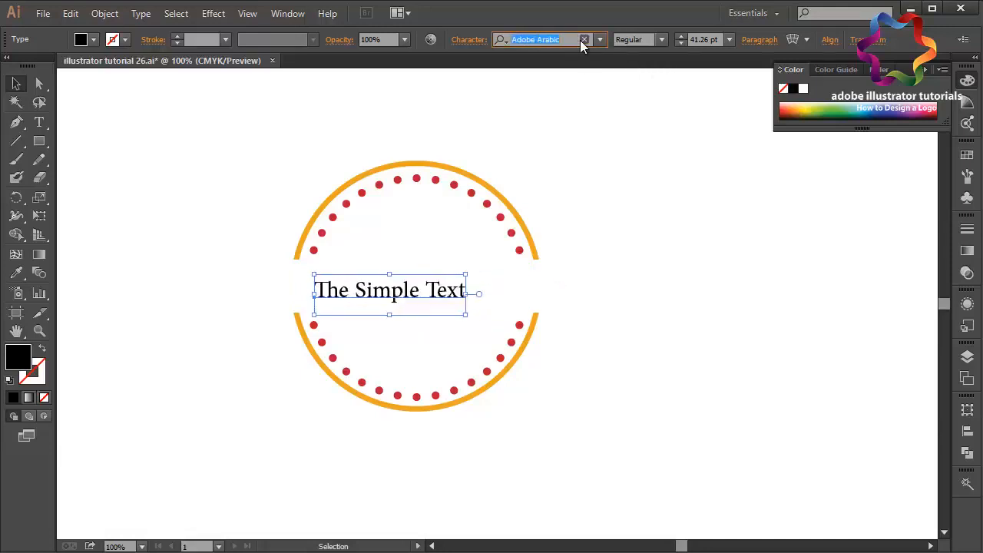
click(600, 40)
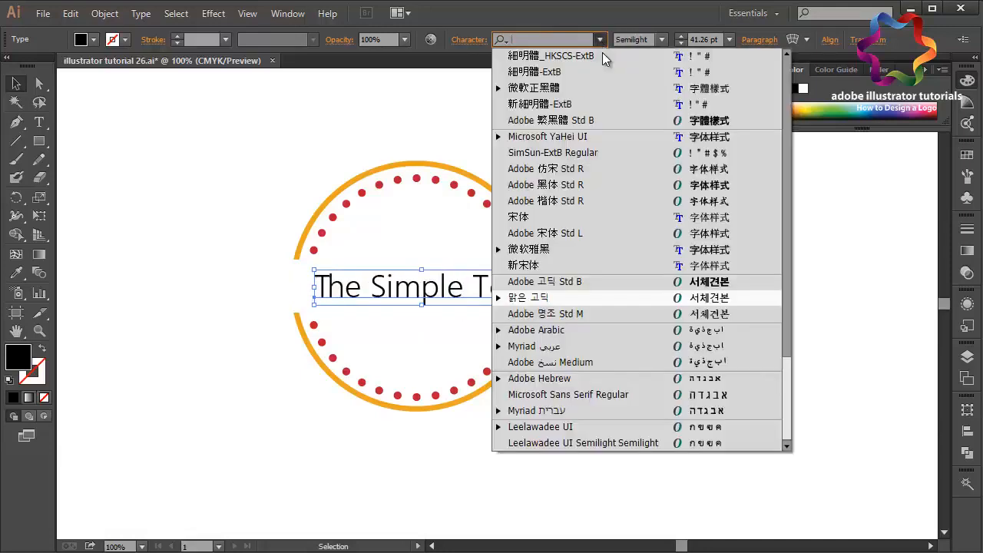
click(788, 123)
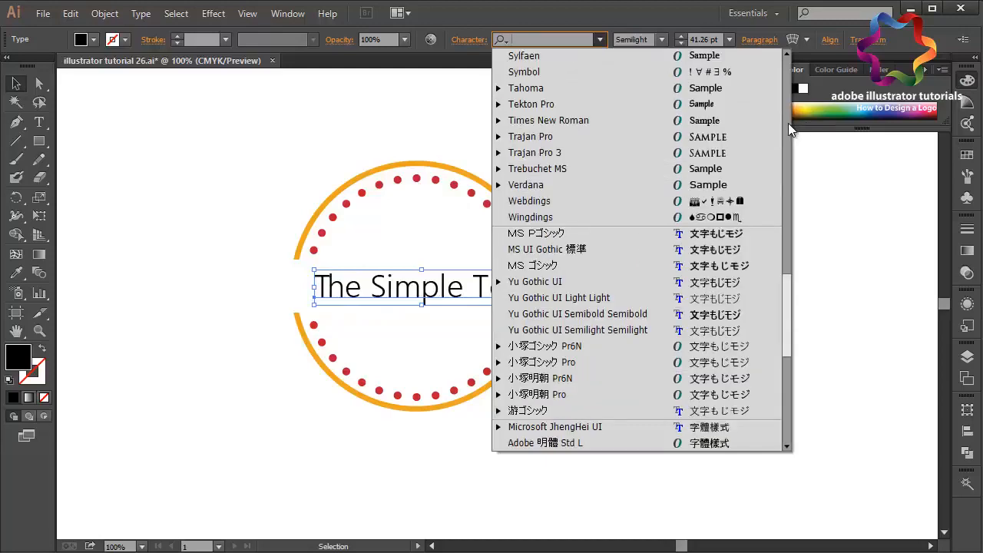
click(788, 123)
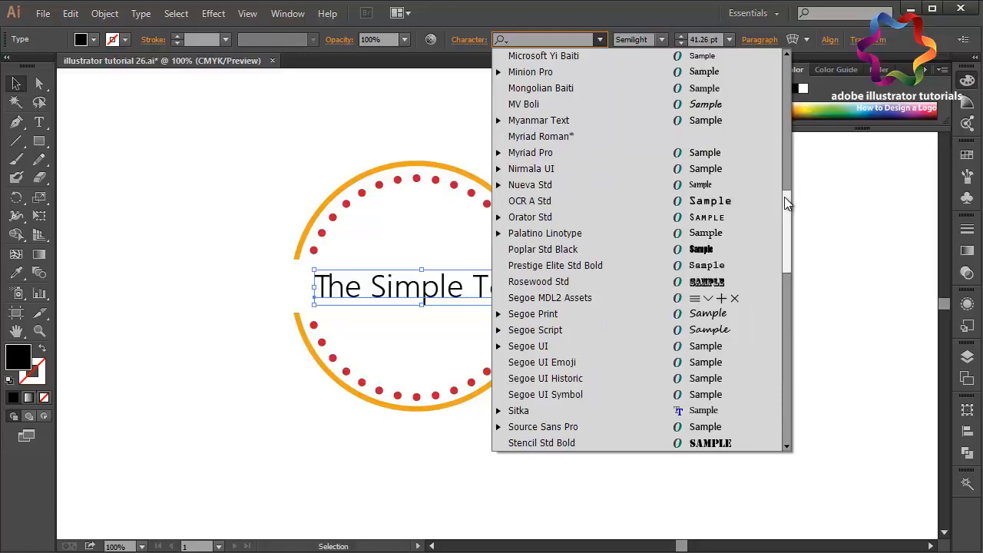
drag(785, 202, 781, 168)
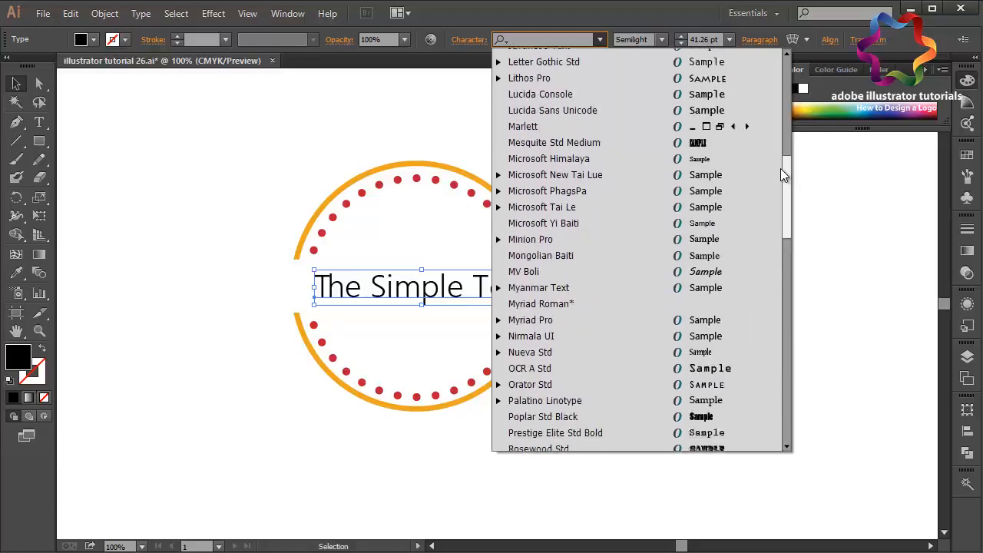
click(713, 255)
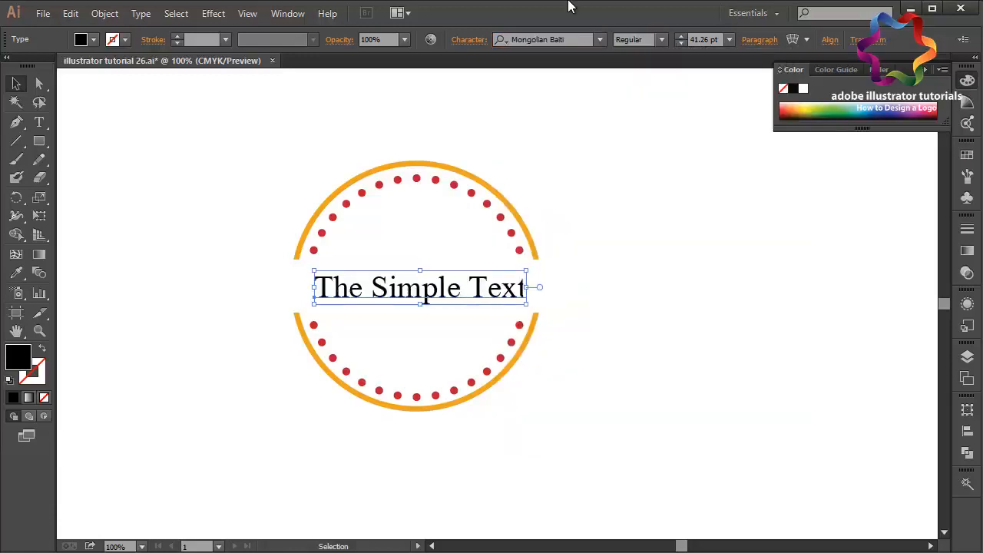
click(601, 38)
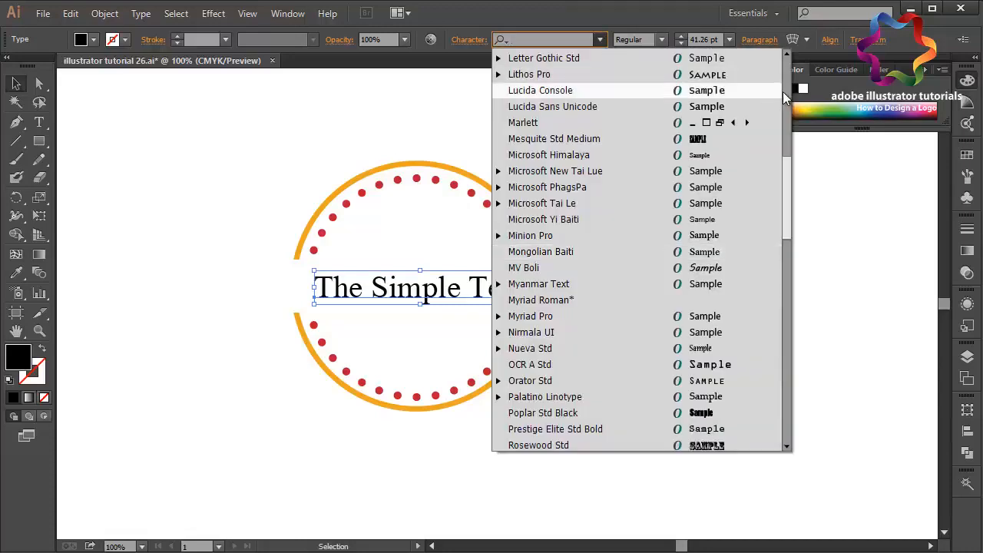
click(772, 58)
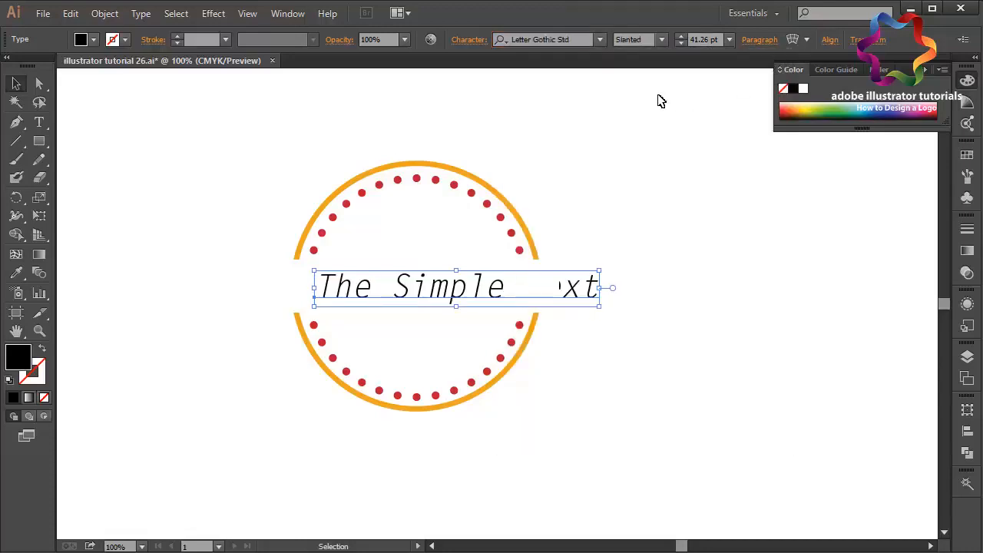
Change the font of "The Simple Text" to Cambria Math and recentre the text within the circle
click(600, 40)
scroll(785, 111, up, 10)
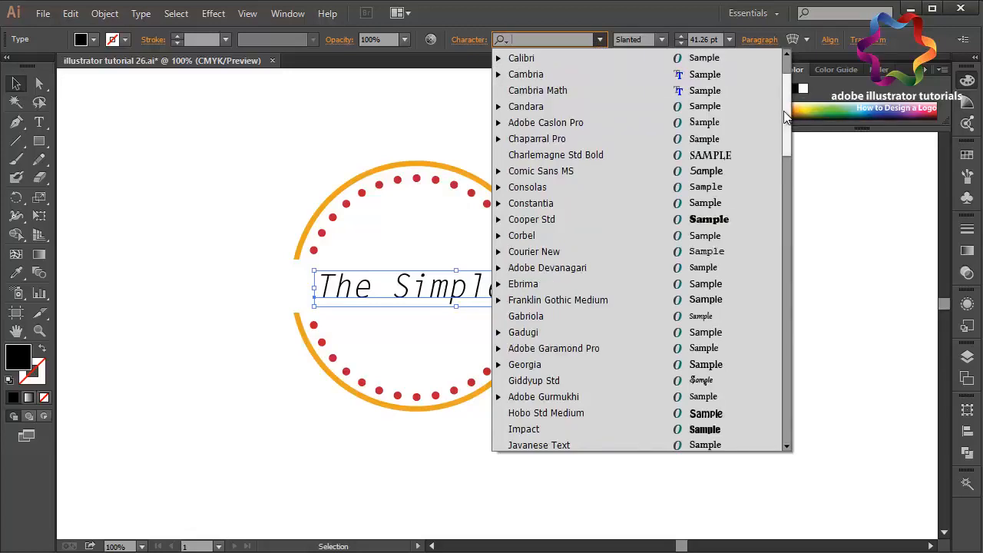
click(714, 91)
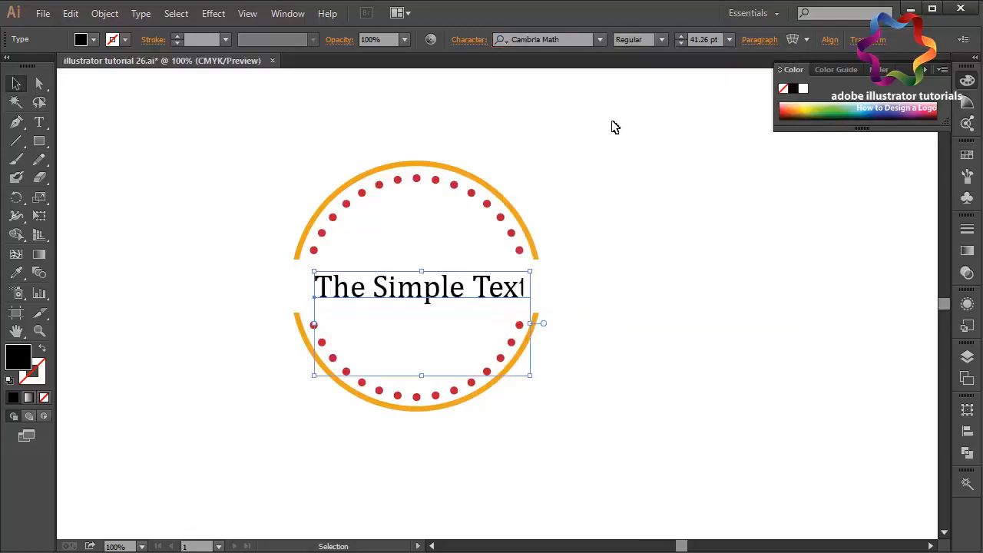
drag(444, 295, 441, 297)
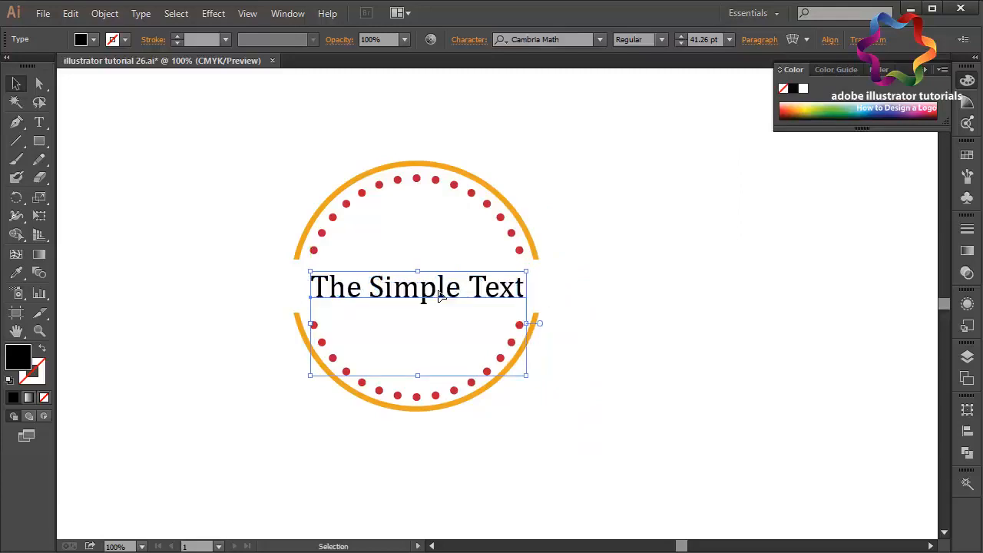
click(726, 325)
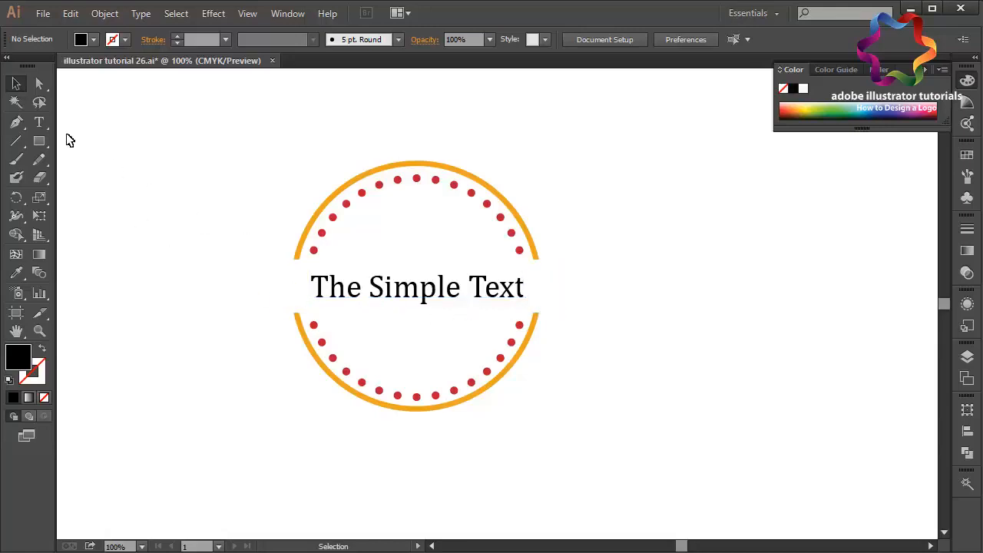
Draw a black circle without a stroke over the middle of the text, just inside the dotted ring
click(39, 142)
drag(41, 148, 95, 176)
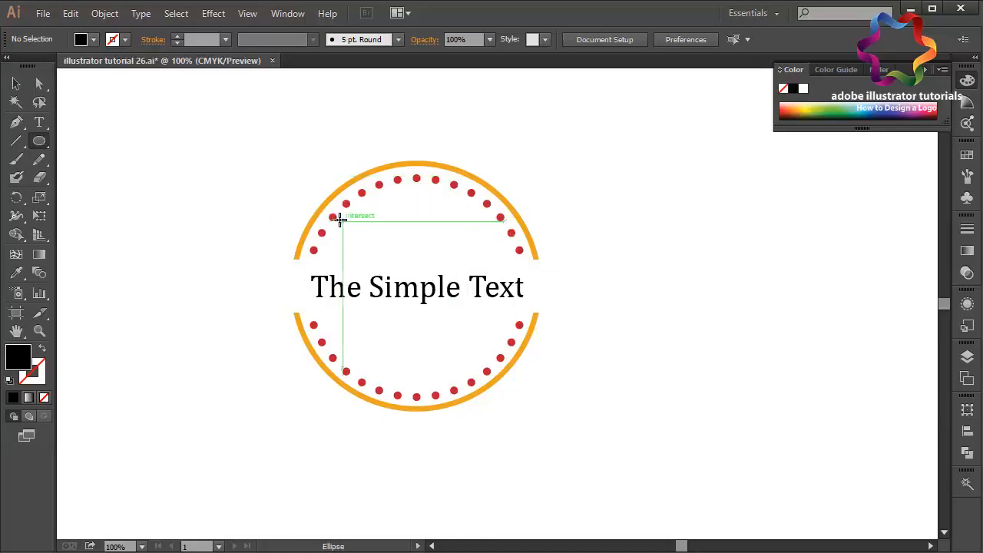
drag(341, 217, 487, 378)
click(16, 83)
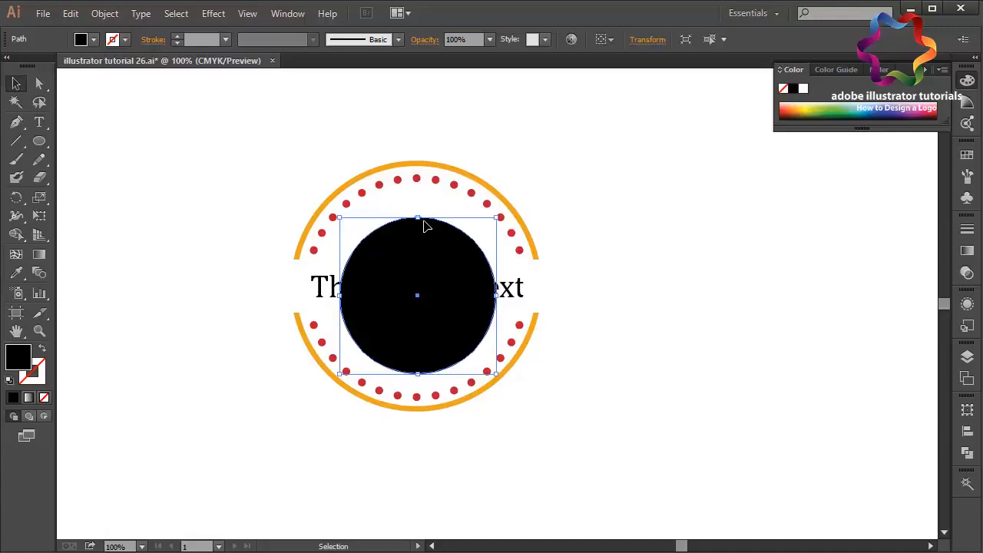
Resize and recentre the black circle inside the dotted ring, and swap its fill and stroke to leave only a black outline
drag(417, 218, 416, 207)
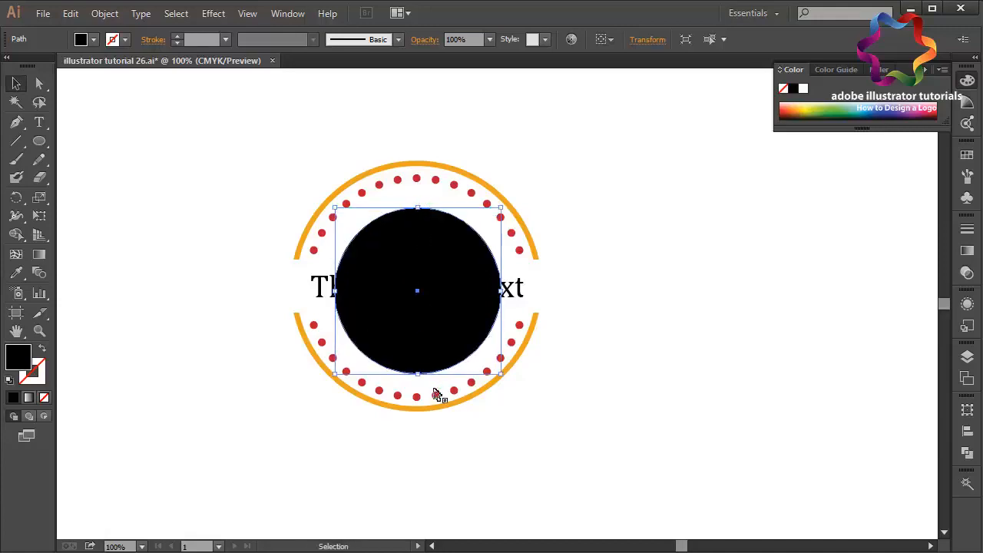
drag(417, 374, 417, 368)
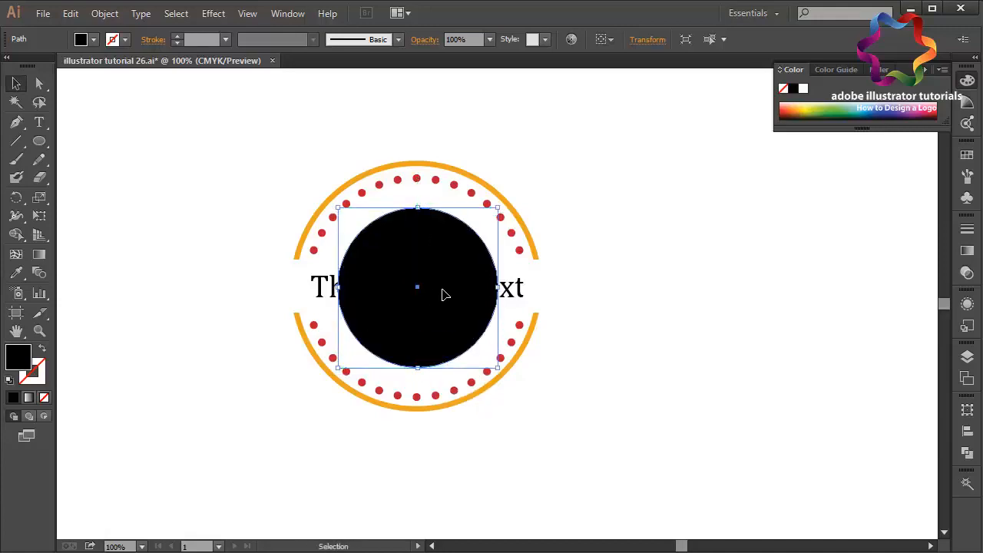
drag(442, 292, 440, 292)
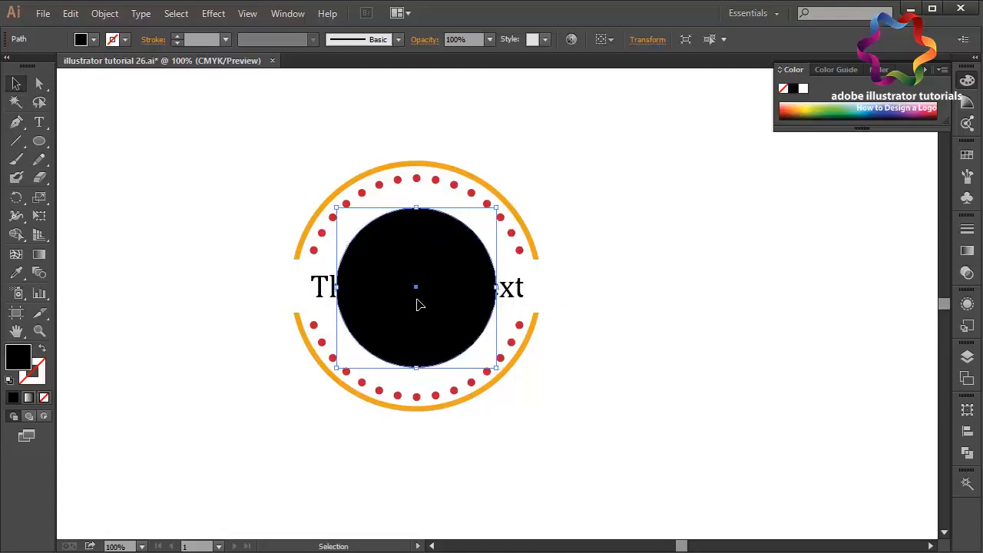
click(43, 353)
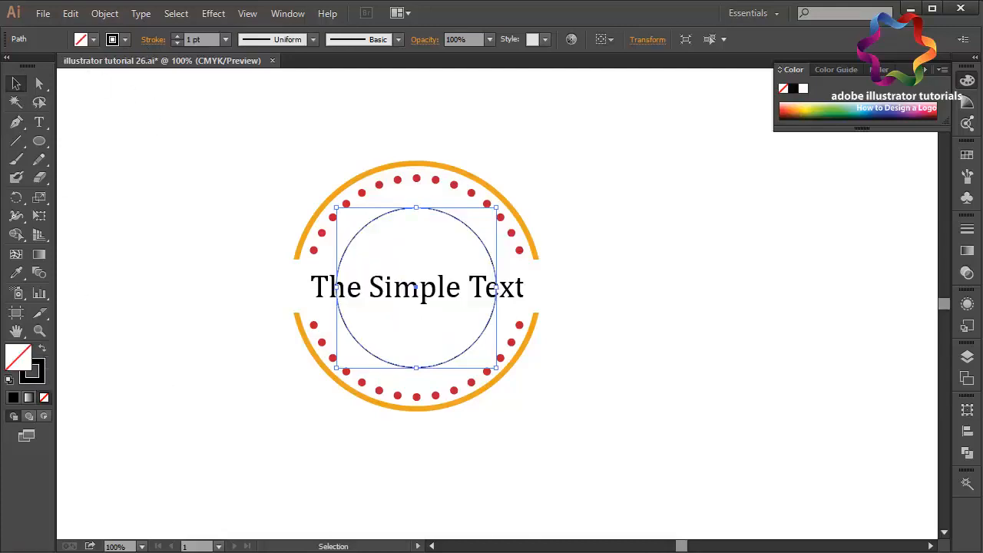
Start type on a path at the top of the inner circle with a font size of 6 pt
click(45, 125)
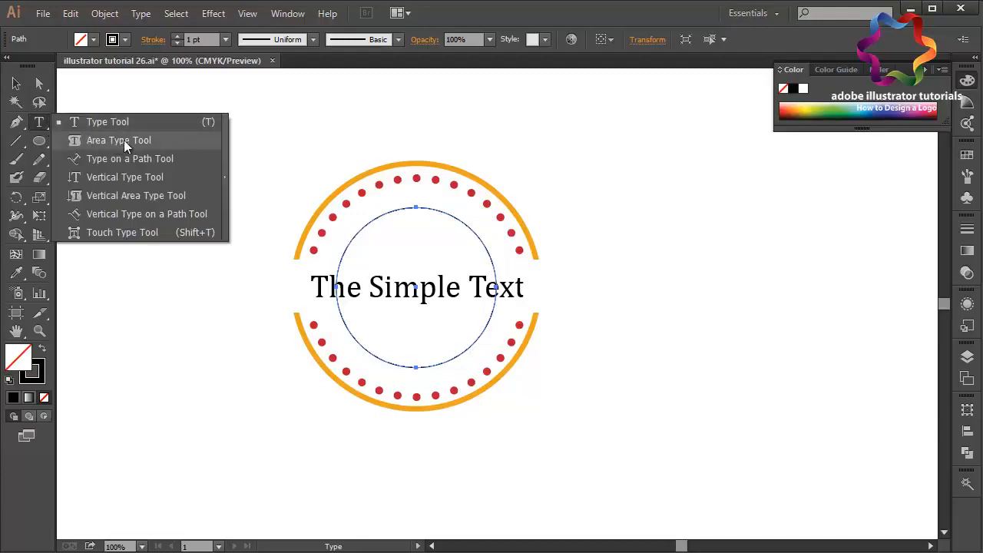
click(146, 160)
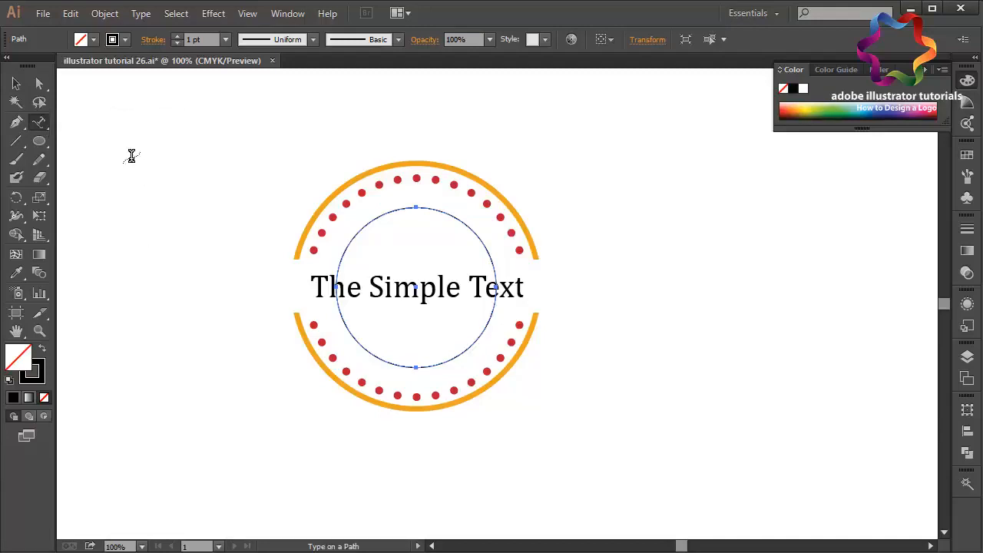
click(40, 124)
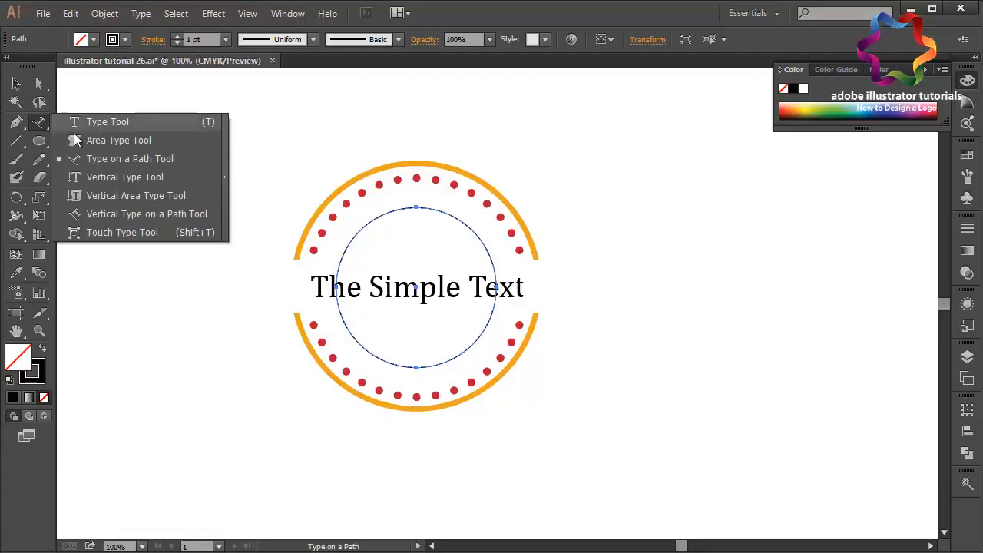
click(122, 162)
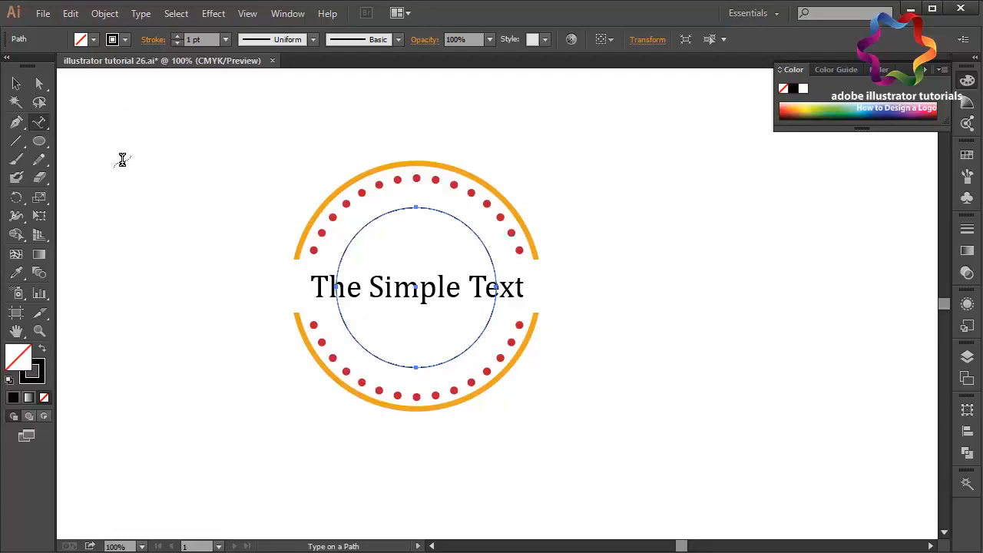
click(416, 204)
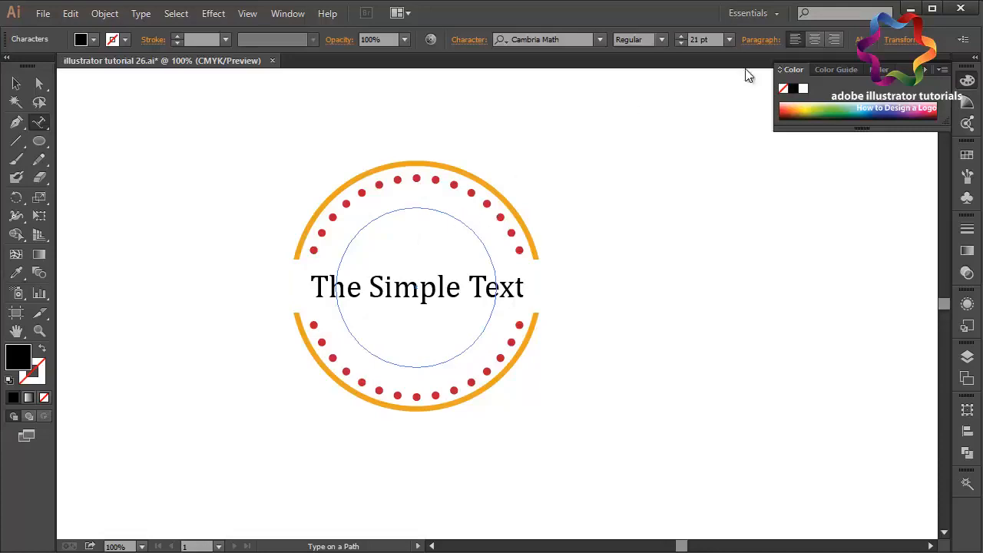
click(728, 40)
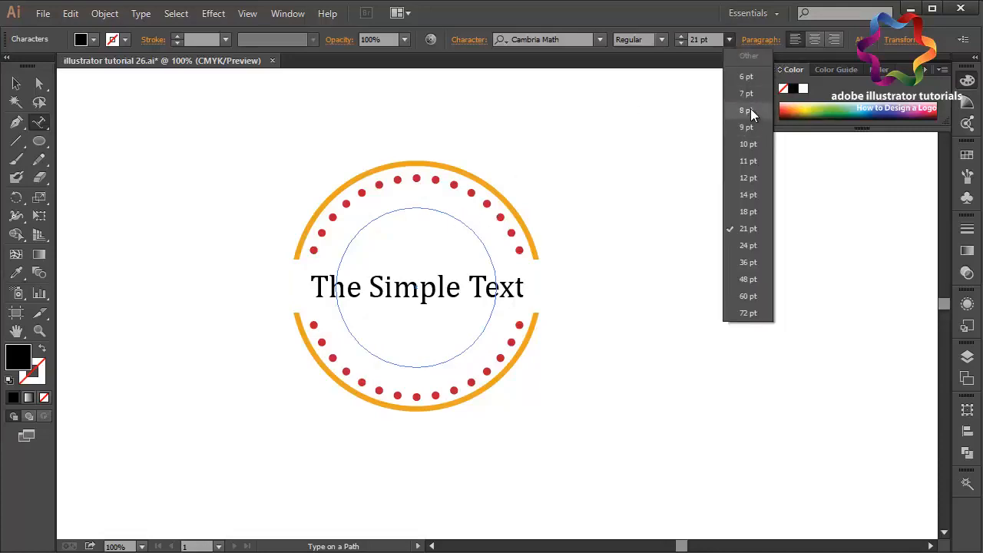
click(745, 78)
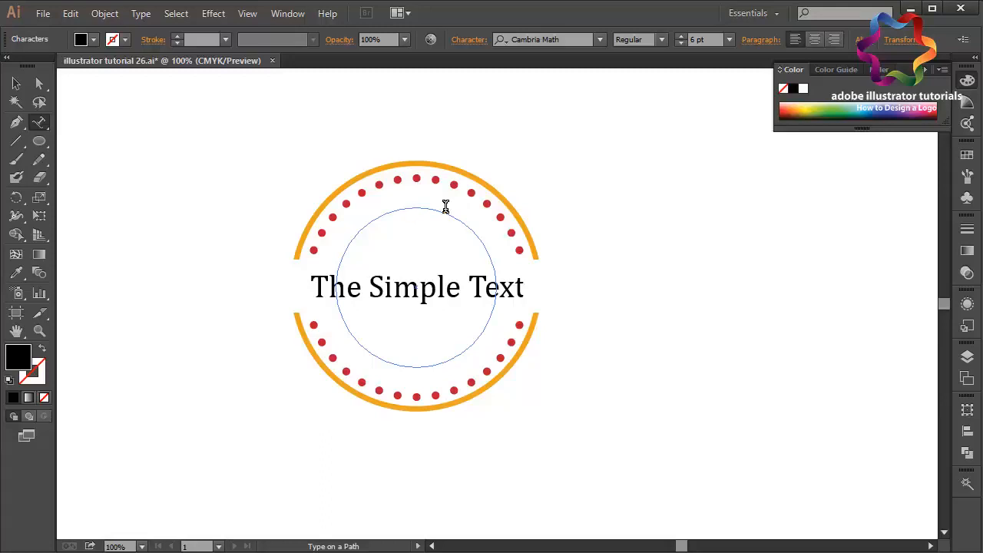
Set the path text to 21 pt and complete it to read "Tagline Logo Here"
key(ctrl+a)
click(729, 40)
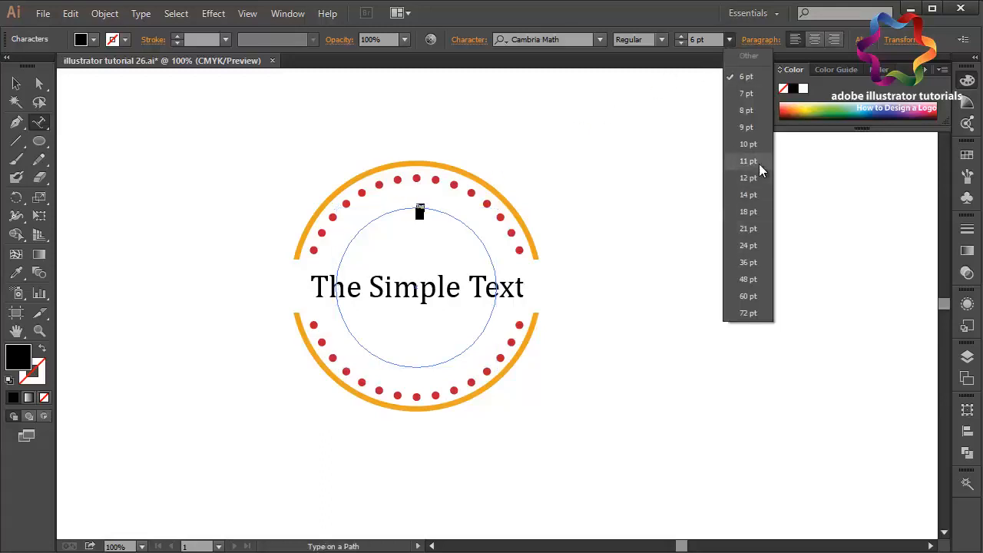
click(749, 229)
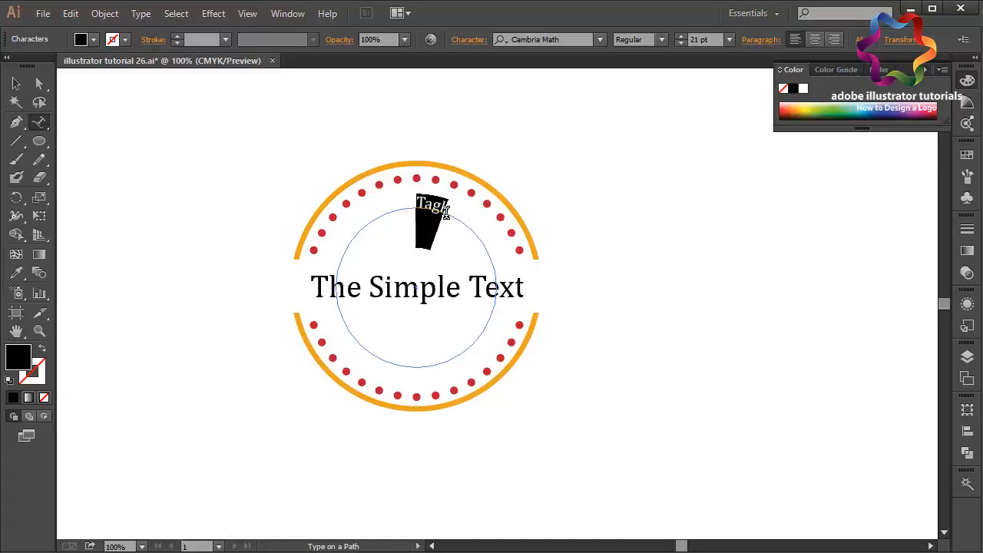
mouse_move(448, 213)
mouse_down()
mouse_move(412, 210)
mouse_move(456, 210)
mouse_up()
text(T)
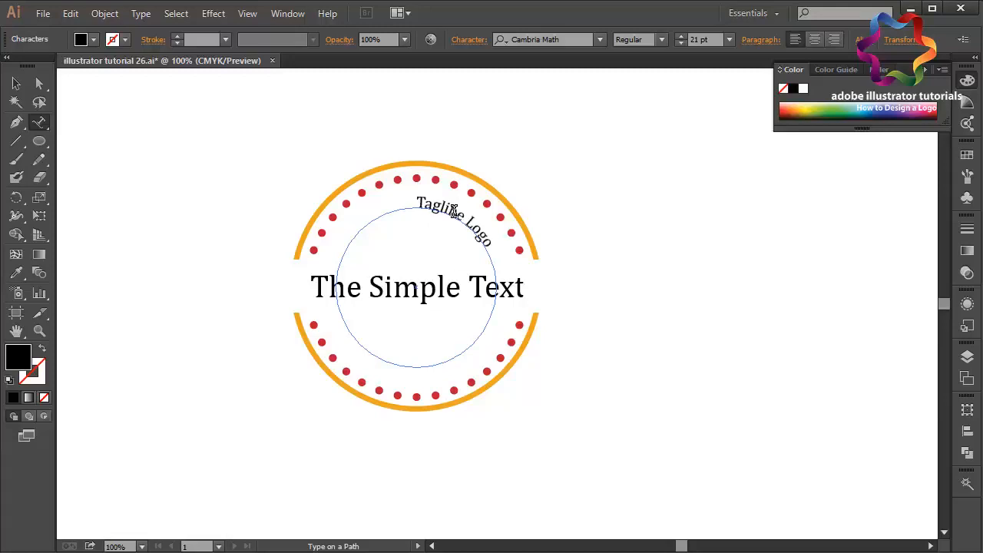
text(Here)
Insert "Your" before "Logo" in the curved tagline and rotate the path text until it is centred above "The Simple Text"
click(16, 83)
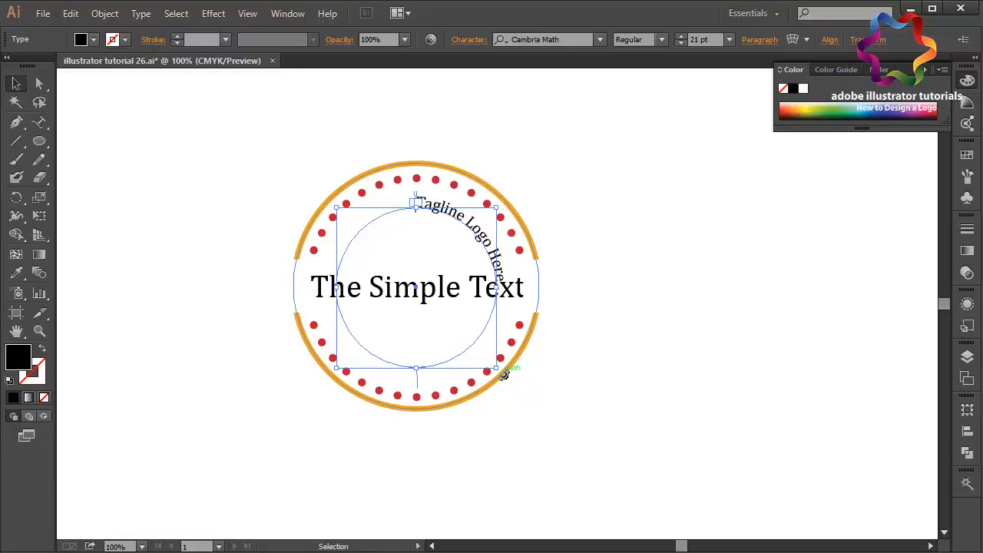
drag(504, 375, 550, 303)
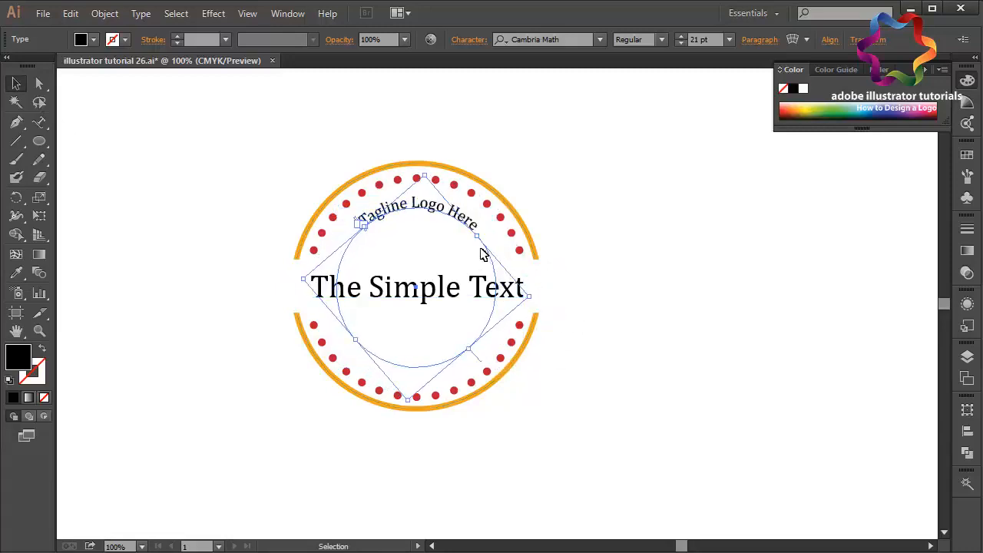
double_click(424, 205)
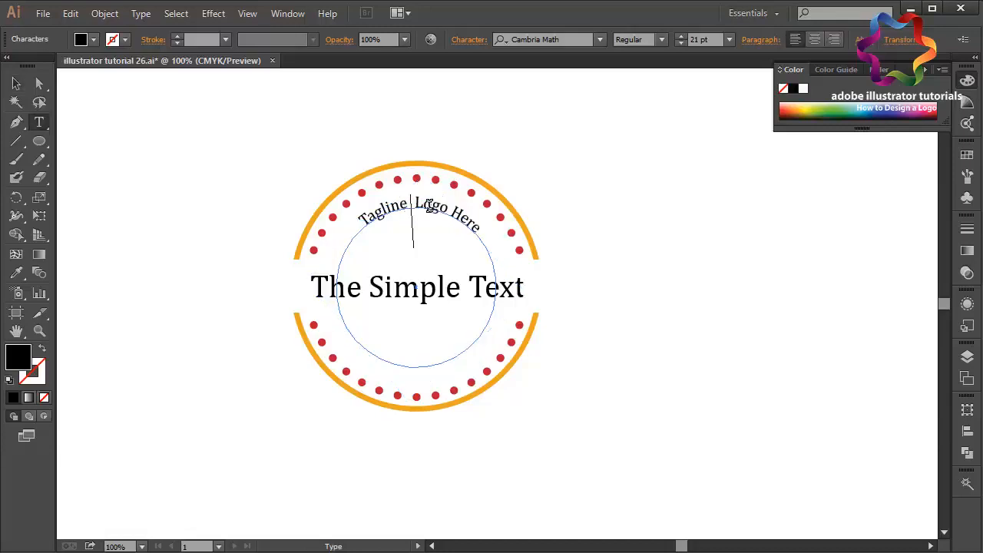
text(Your)
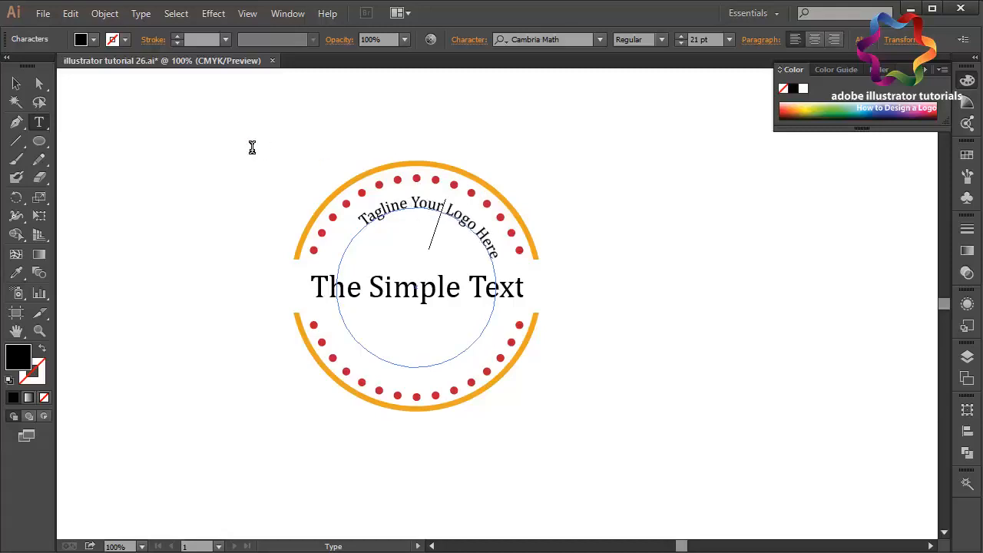
click(16, 83)
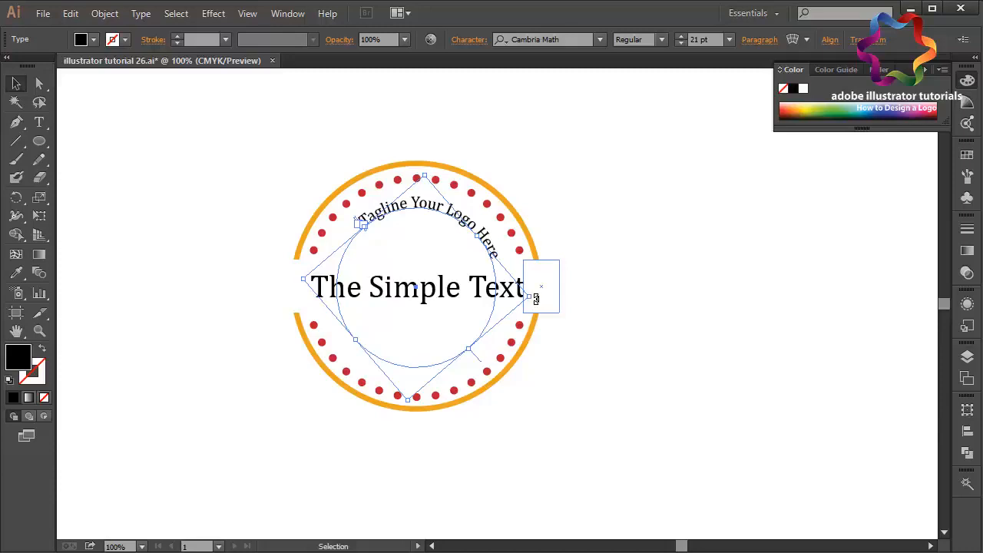
drag(535, 298, 548, 272)
click(607, 296)
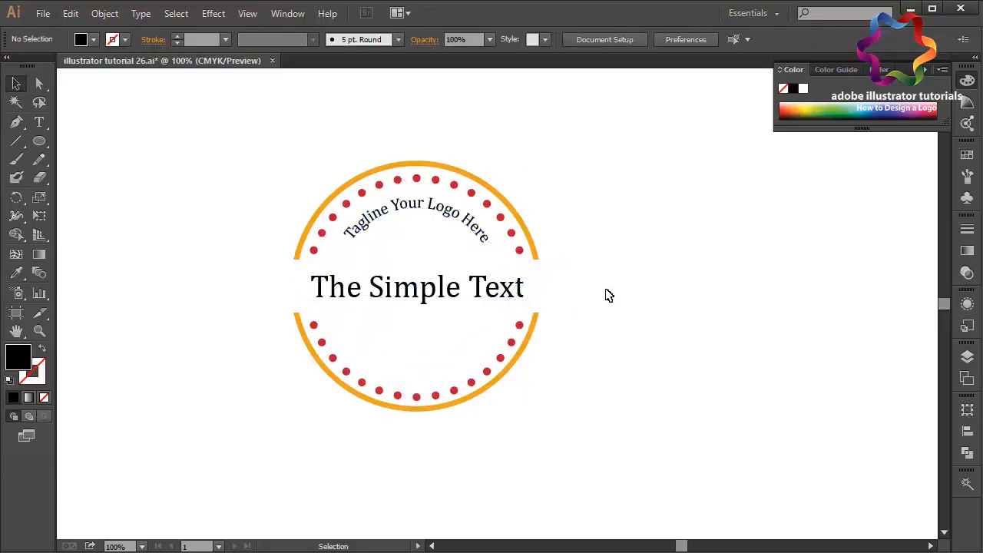
Set the font size of "Tagline Your Logo Here" to 24 pt and rotate the path text to centre it at the top again
click(465, 223)
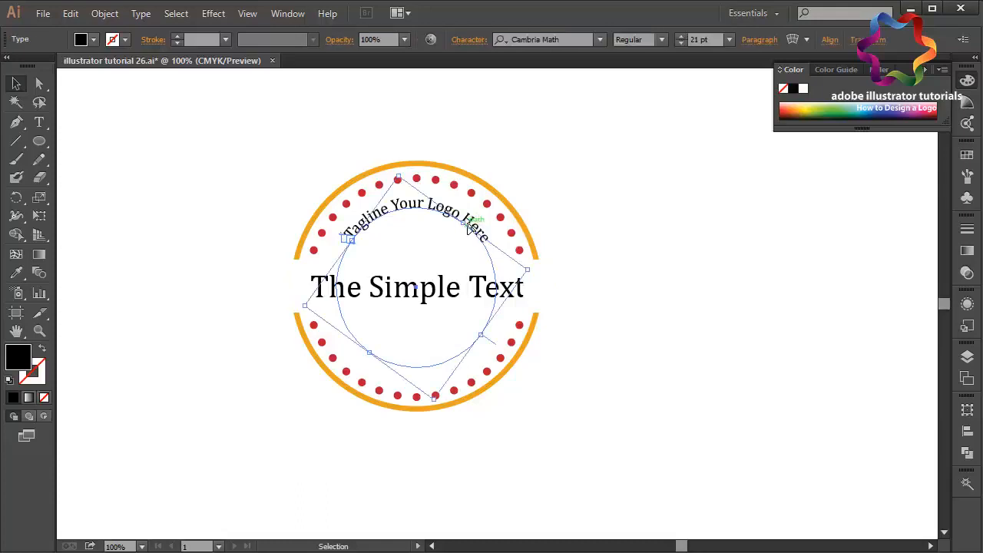
double_click(488, 236)
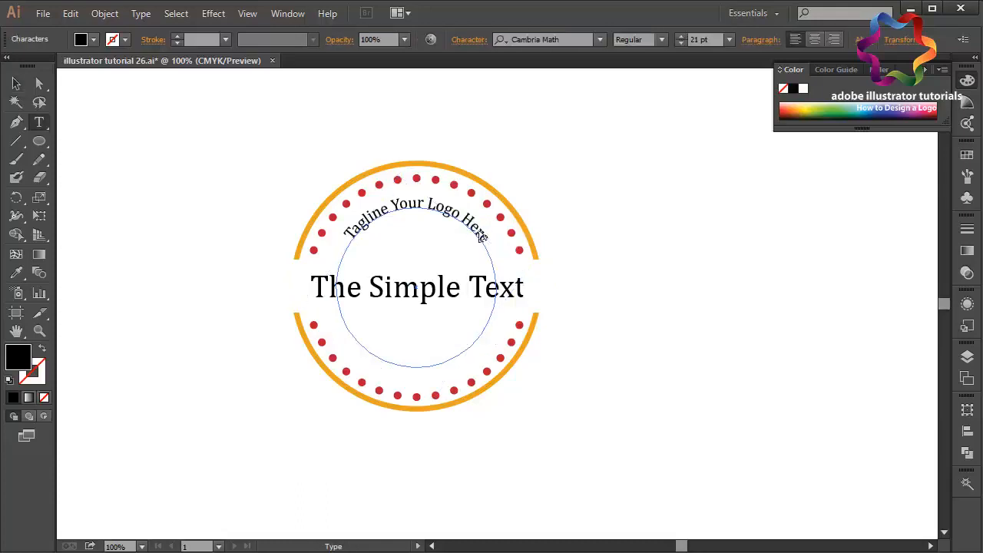
key(ctrl+a)
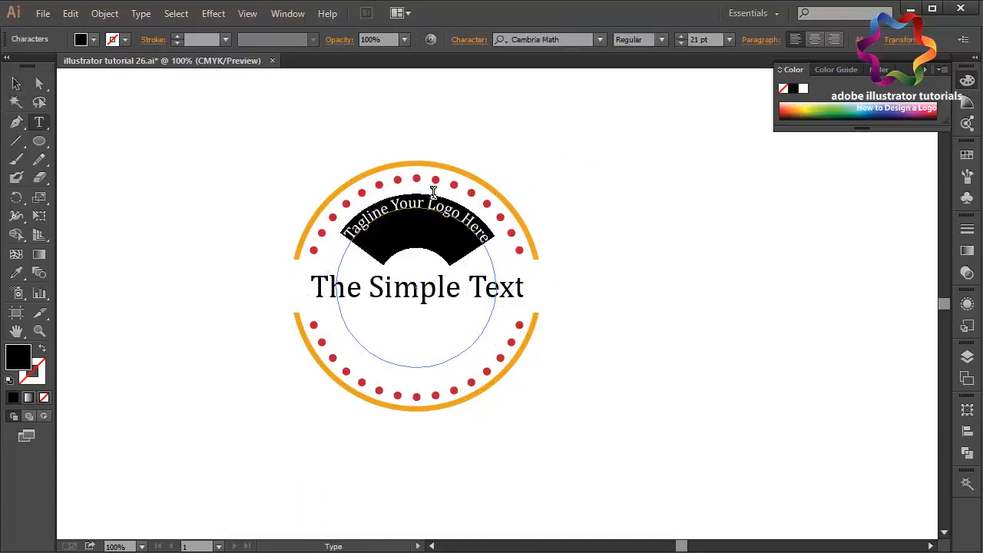
click(730, 39)
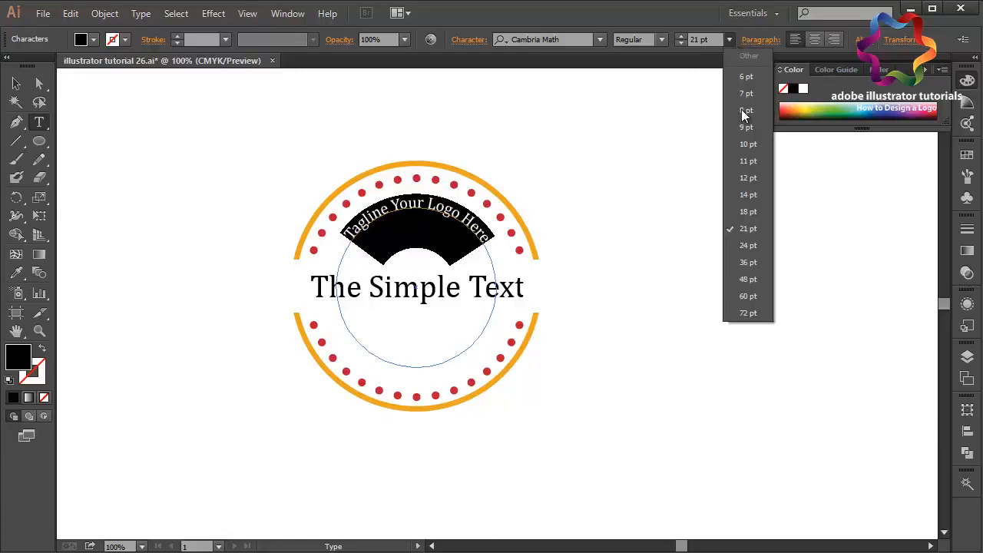
click(748, 245)
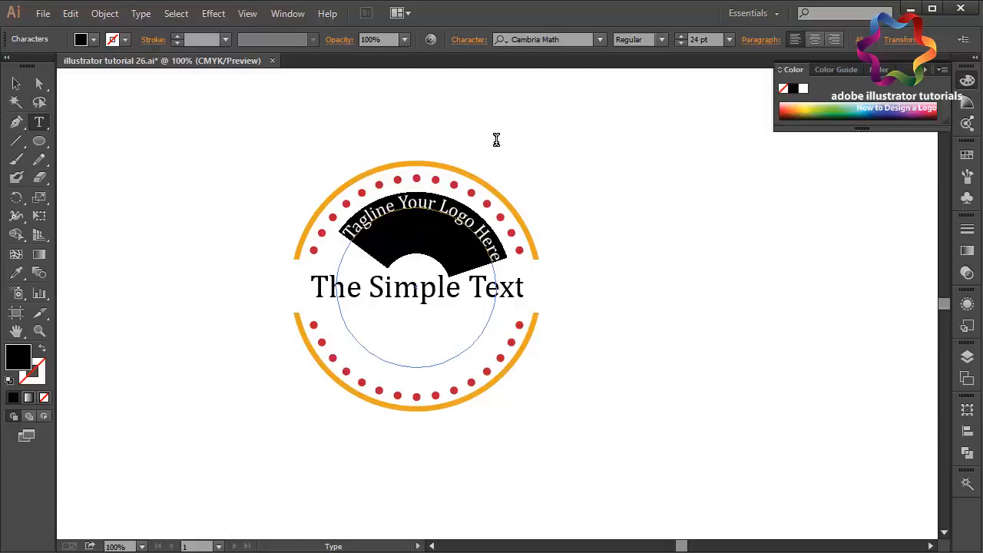
click(16, 83)
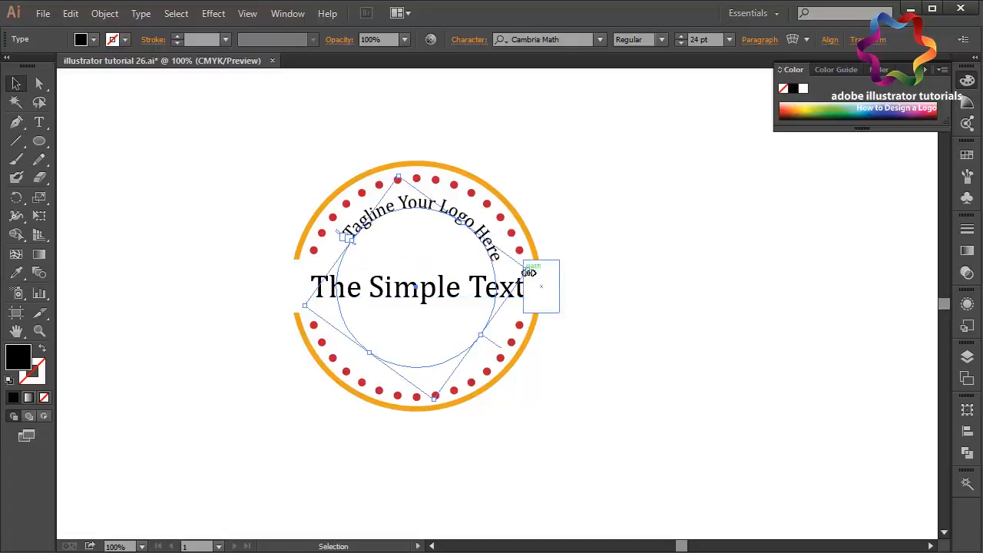
drag(535, 271, 546, 255)
click(631, 262)
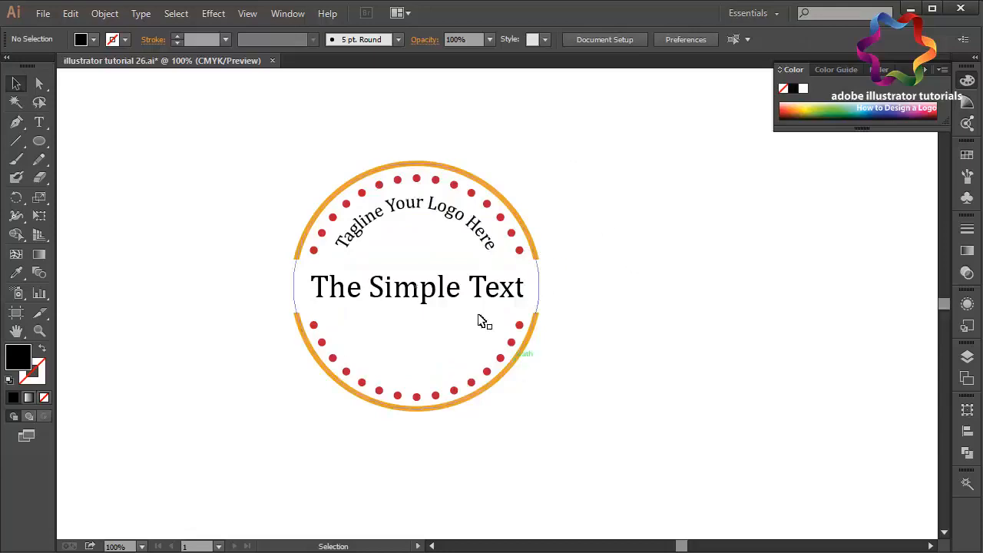
Add "The Best Seller Of The Years" to the same circular path text, running along the lower half of the circle
click(426, 209)
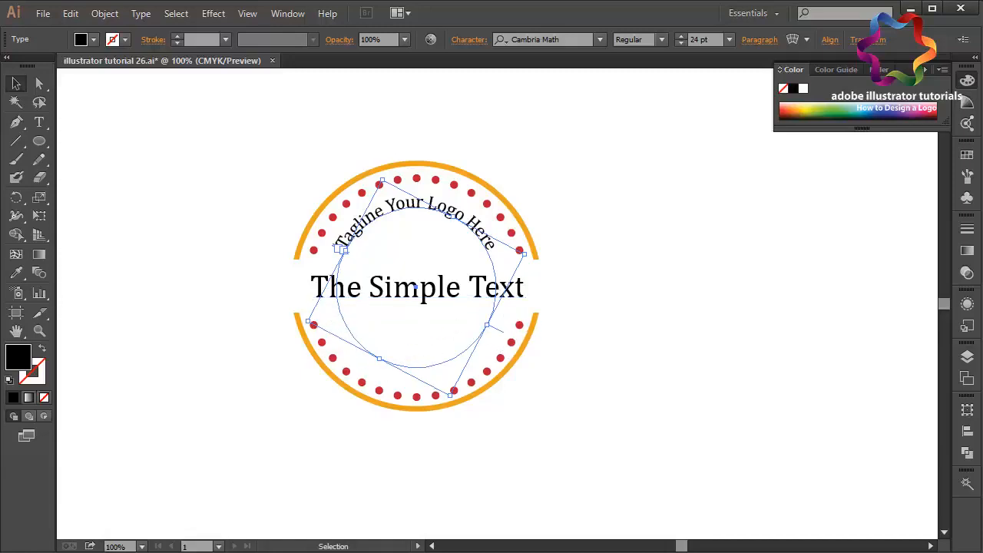
click(39, 123)
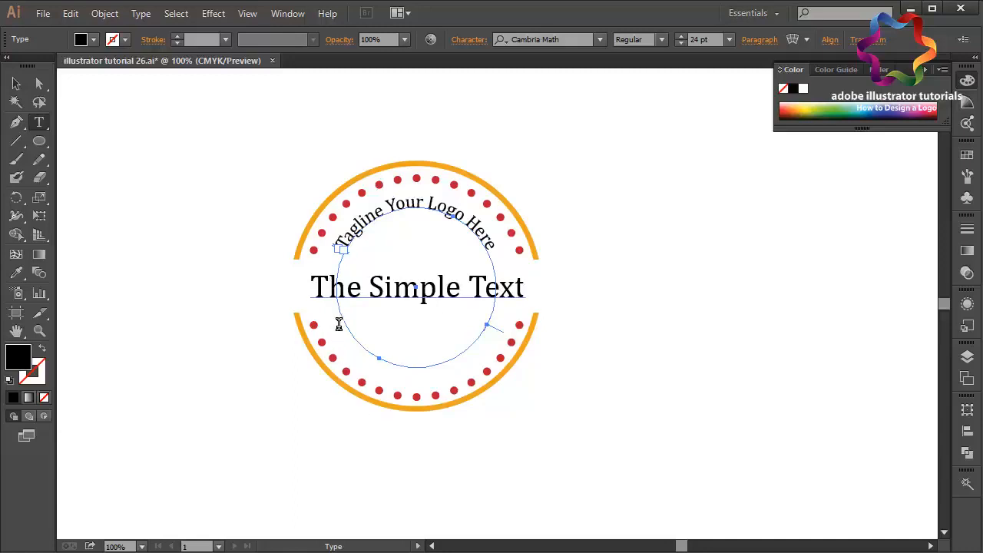
click(337, 311)
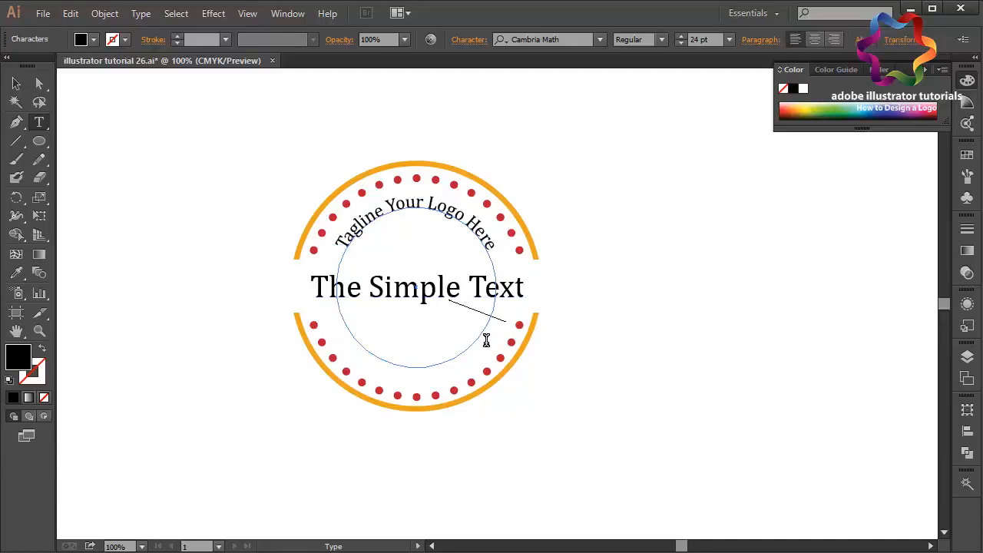
text(The Best S)
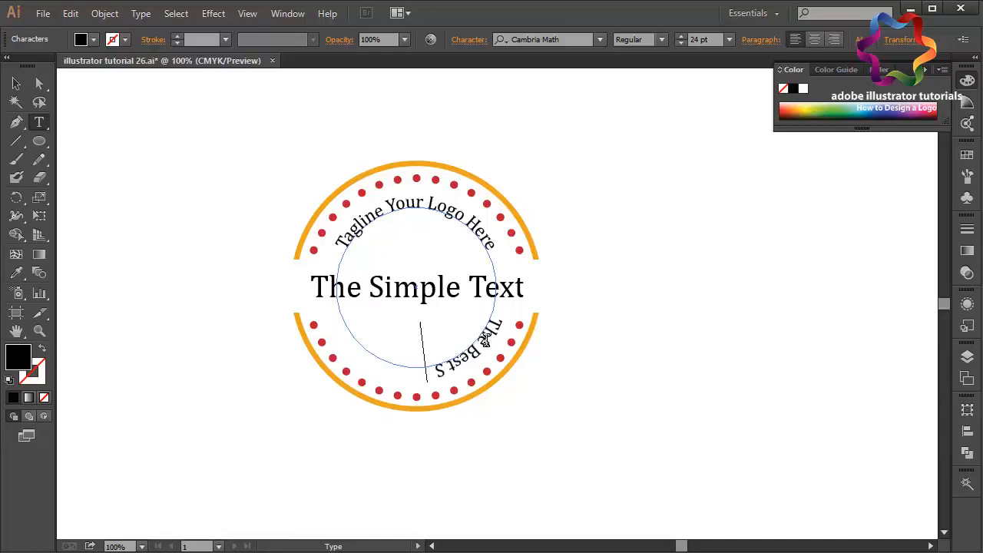
text(eller Of The Ye)
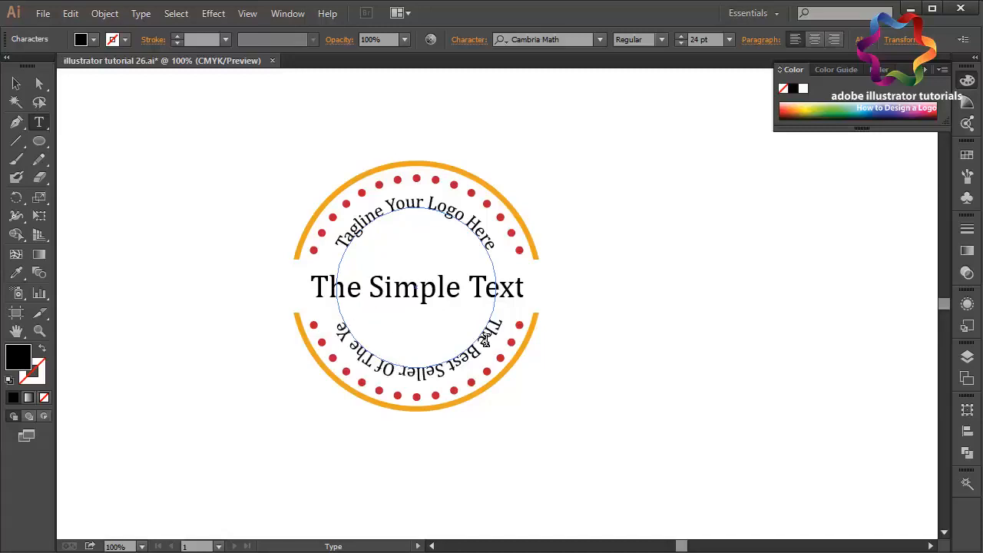
text(ars)
key(ctrl)
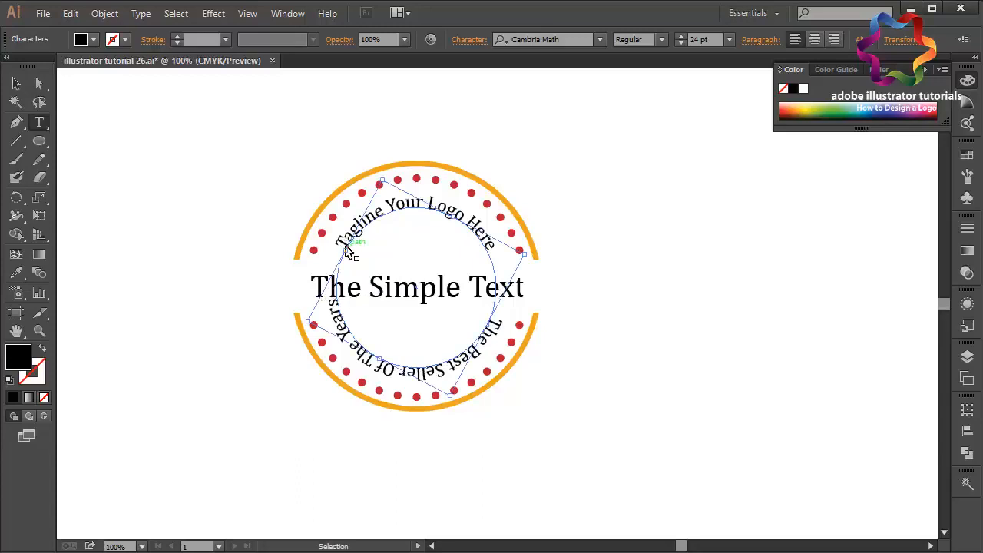
Set all of the circular path text, including "The Best Seller Of The Years", to 21 pt
key(ctrl+a)
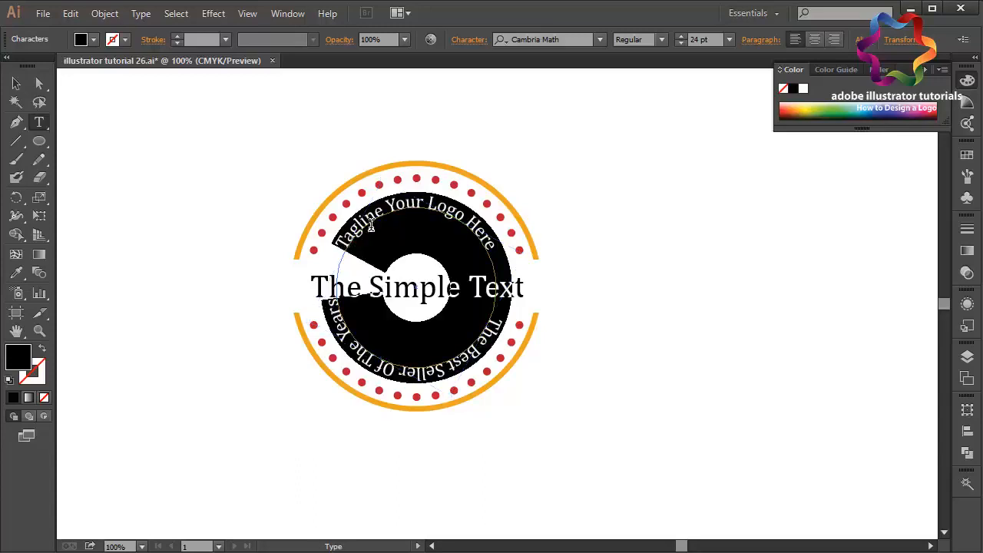
click(728, 39)
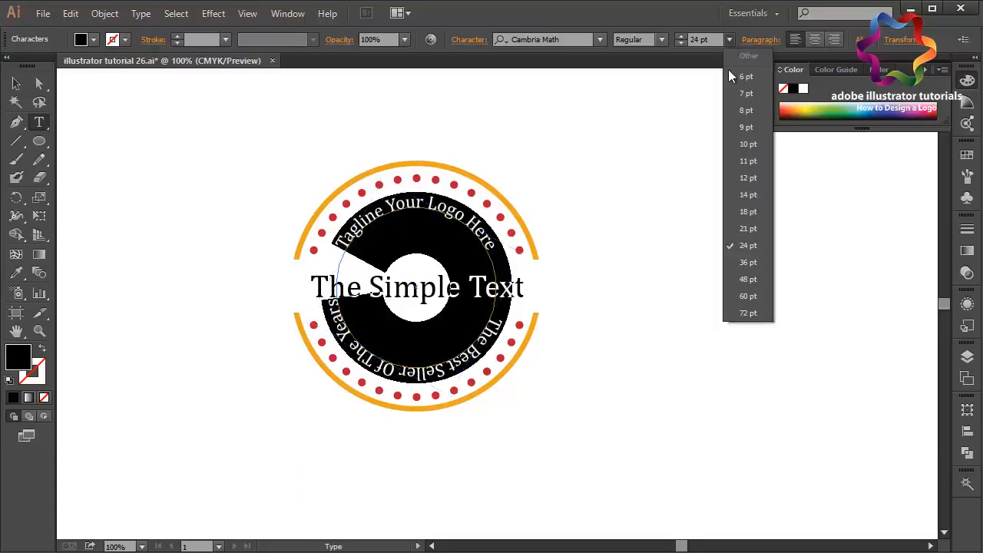
click(742, 228)
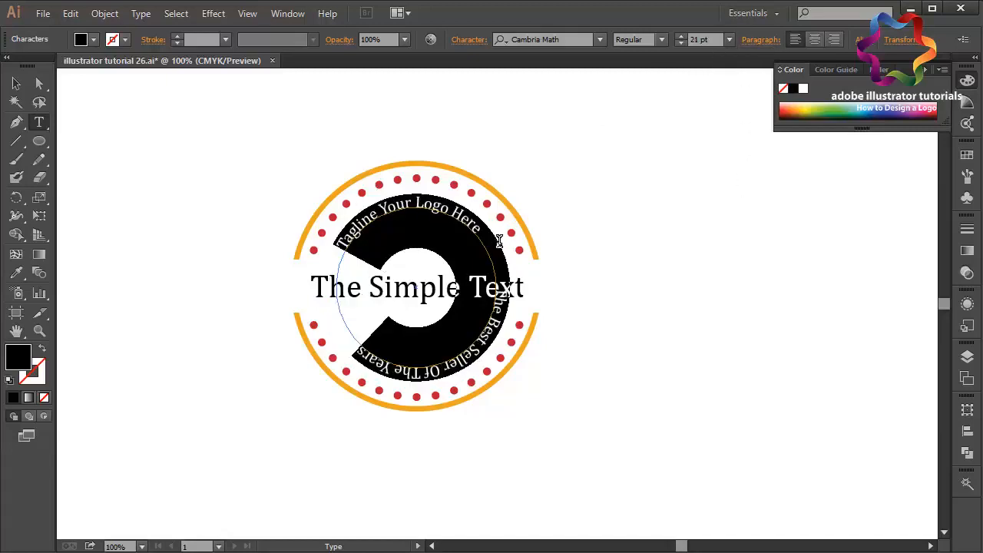
Adjust the spaces before "Tagline" and before "The Best" to balance both curved phrases around the circle, then deselect the text
click(496, 270)
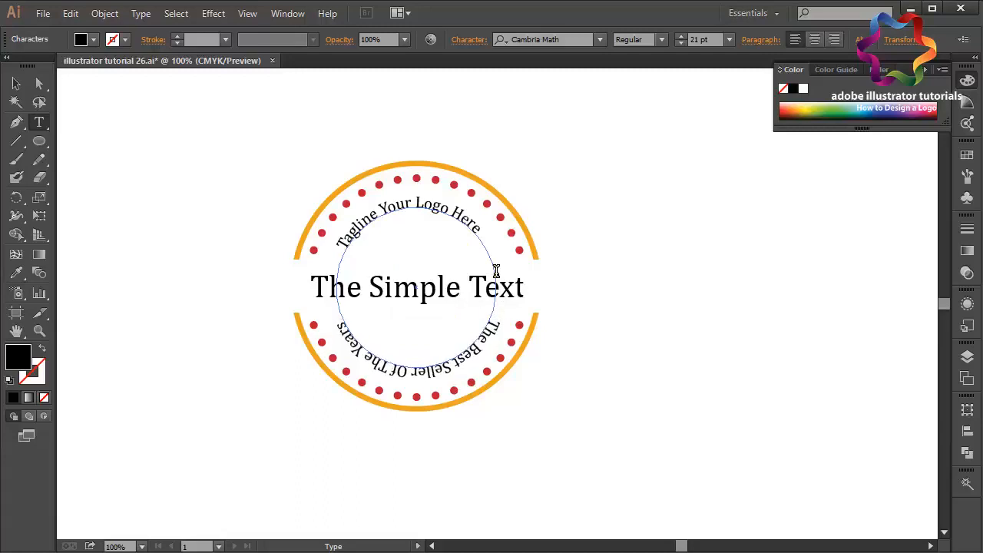
click(343, 245)
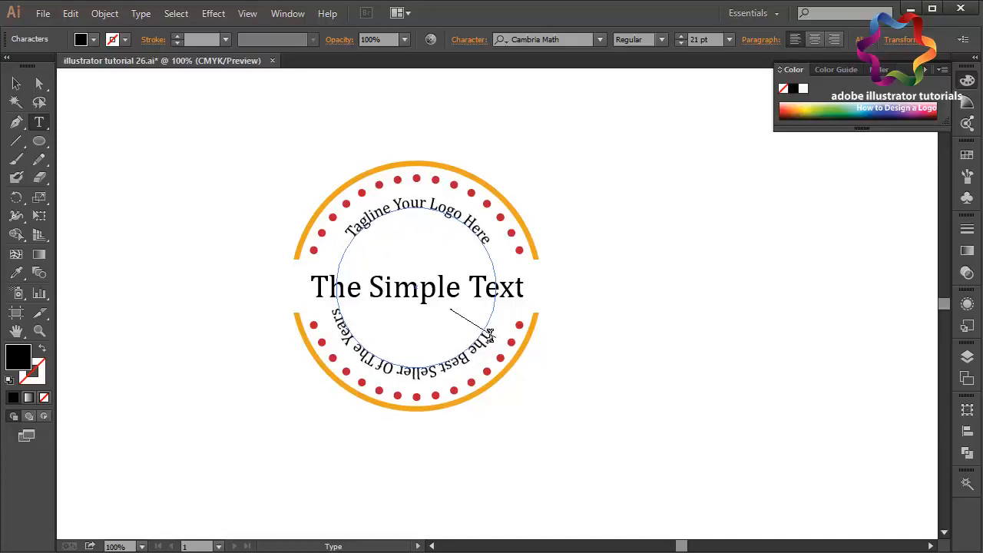
key(BackSpace)
key(BackSpace)
key(BackSpace)
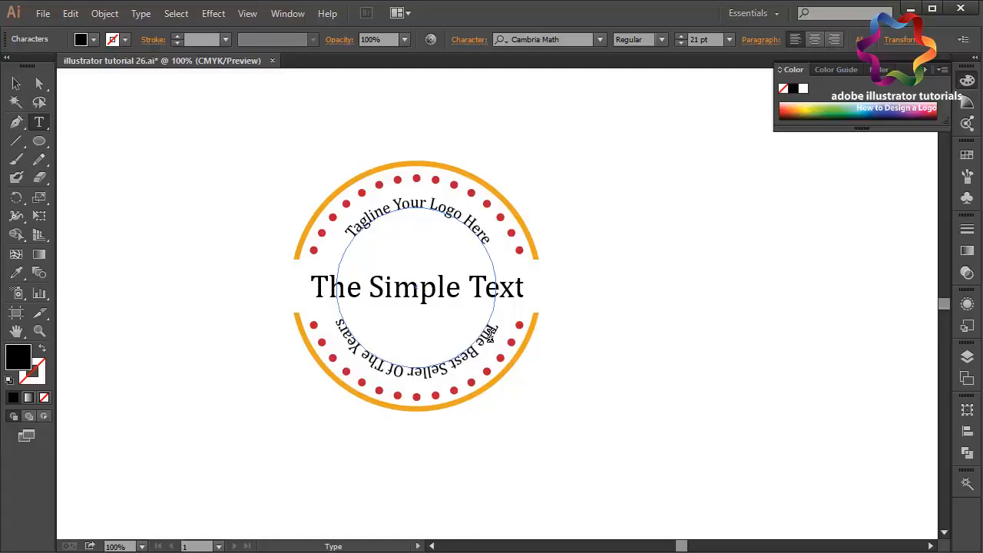
key(BackSpace)
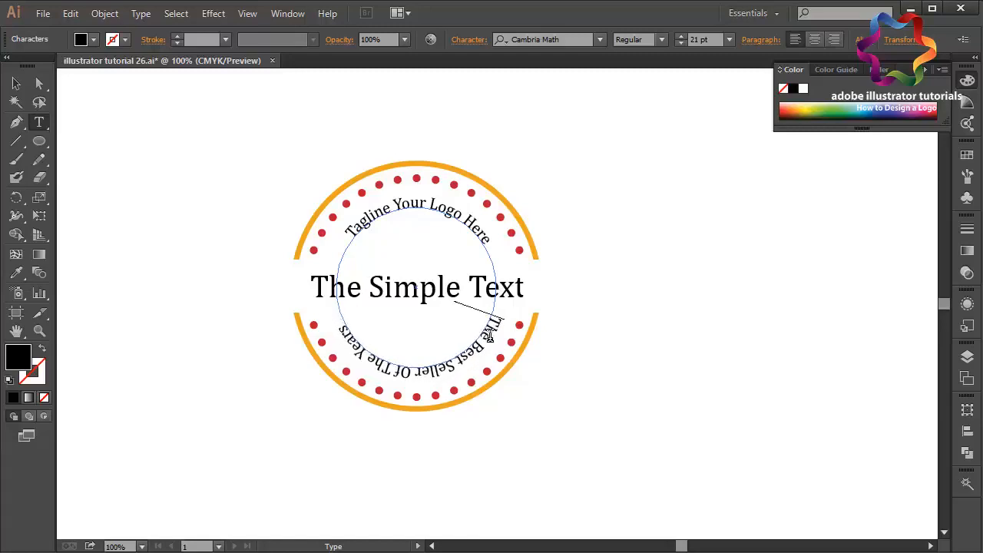
click(17, 84)
click(265, 173)
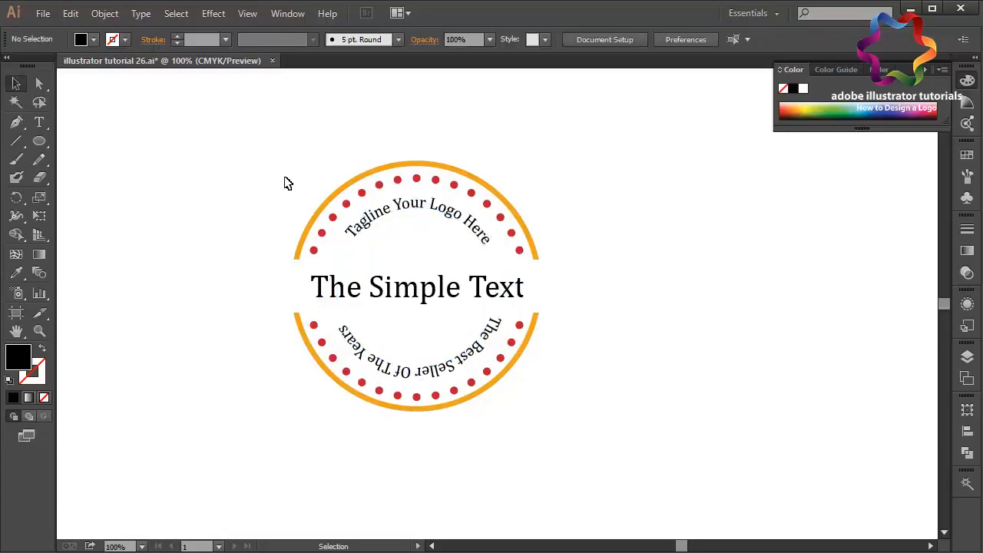
Fill all the red dots of the ring with the orange swatch C=0 M=50 Y=100 K=0, leaving the texts and white rectangles out
click(315, 251)
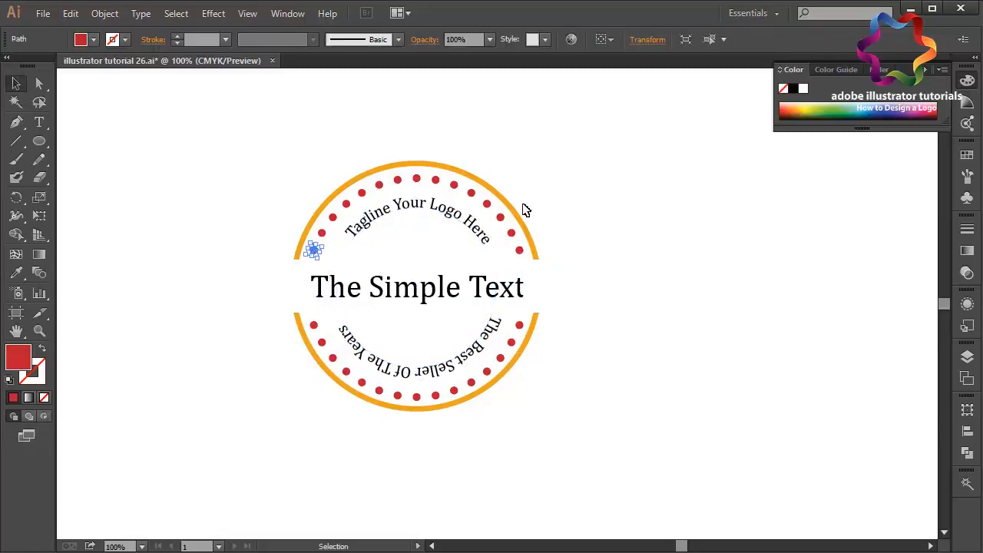
drag(566, 167, 305, 425)
shift+click(305, 248)
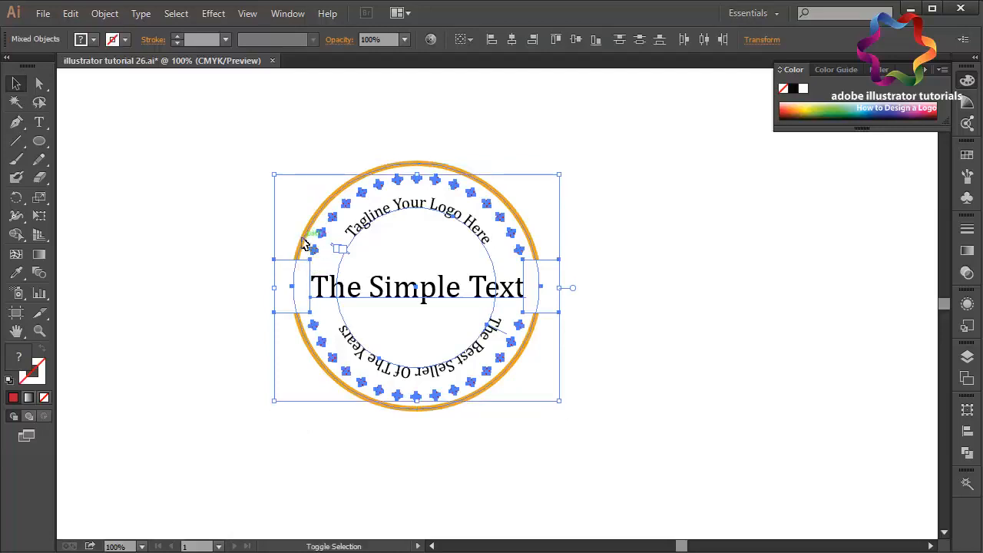
shift+click(379, 292)
shift+click(437, 295)
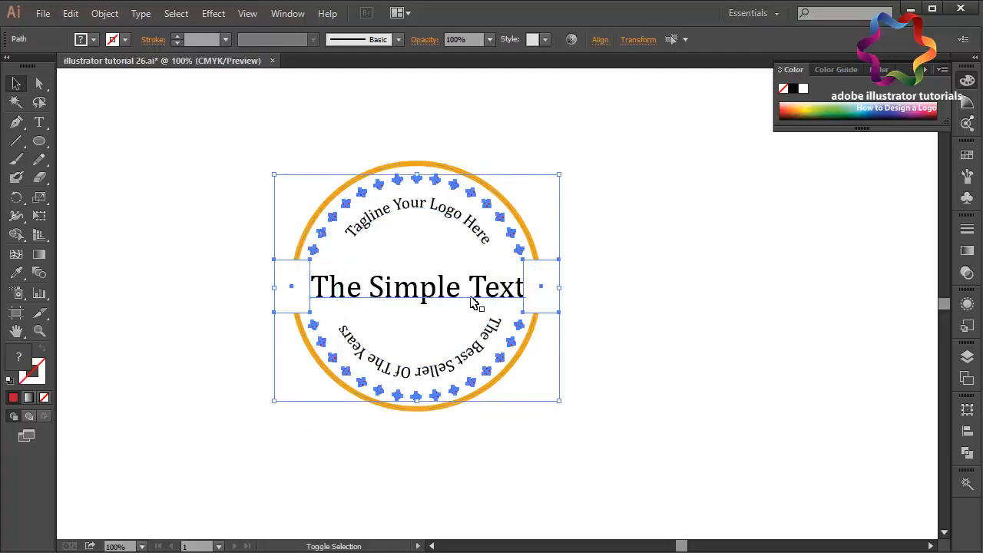
shift+click(548, 296)
shift+click(290, 292)
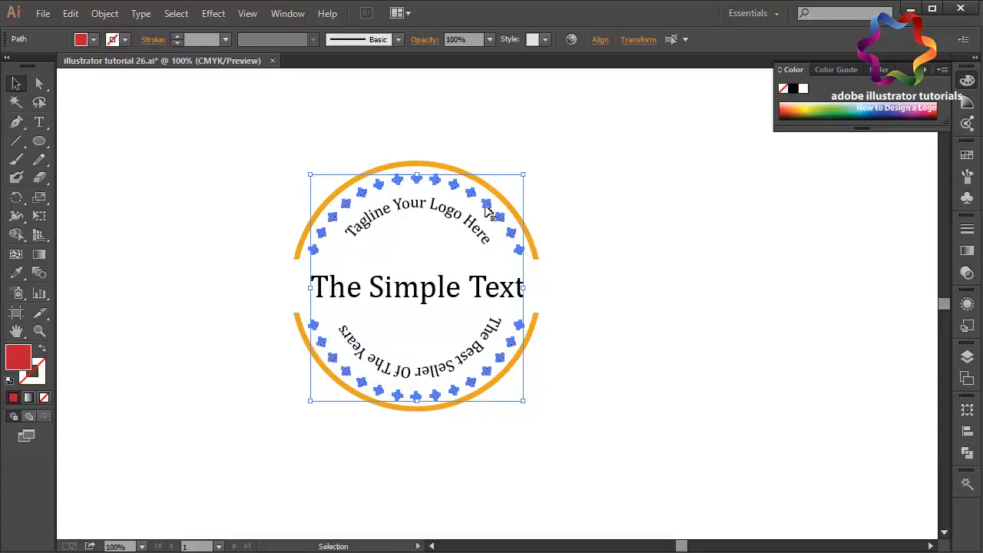
click(967, 157)
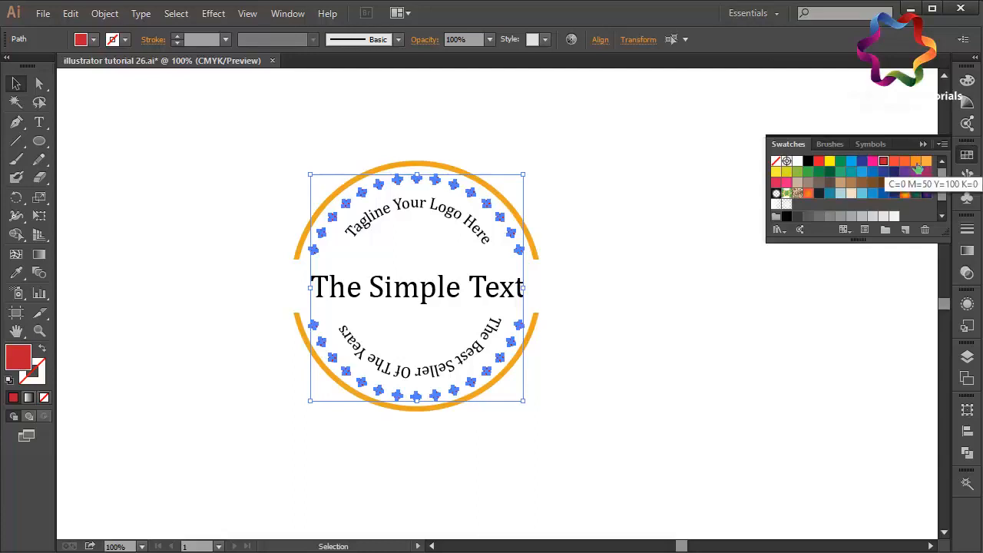
click(916, 162)
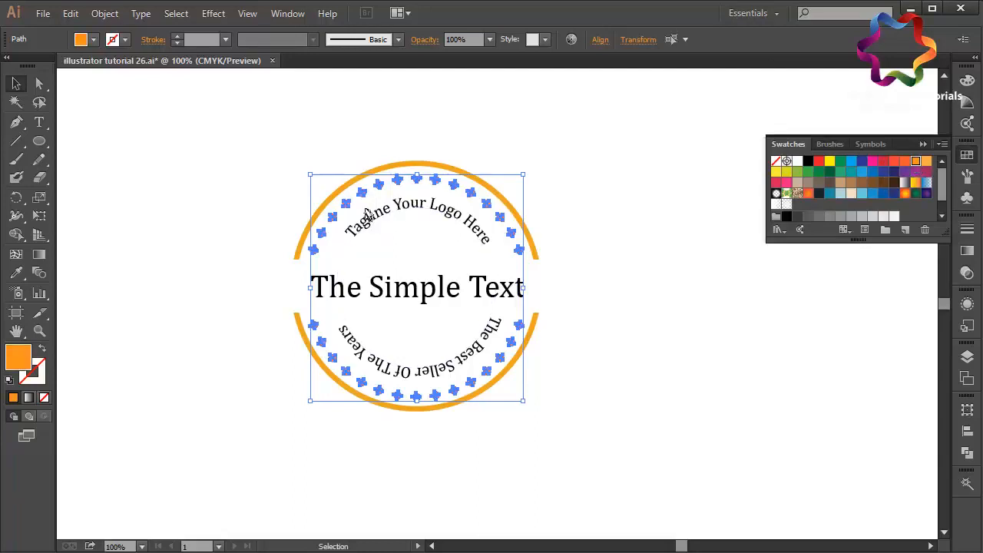
click(441, 154)
Set the outer circle's stroke to the same orange swatch as the dots
click(421, 170)
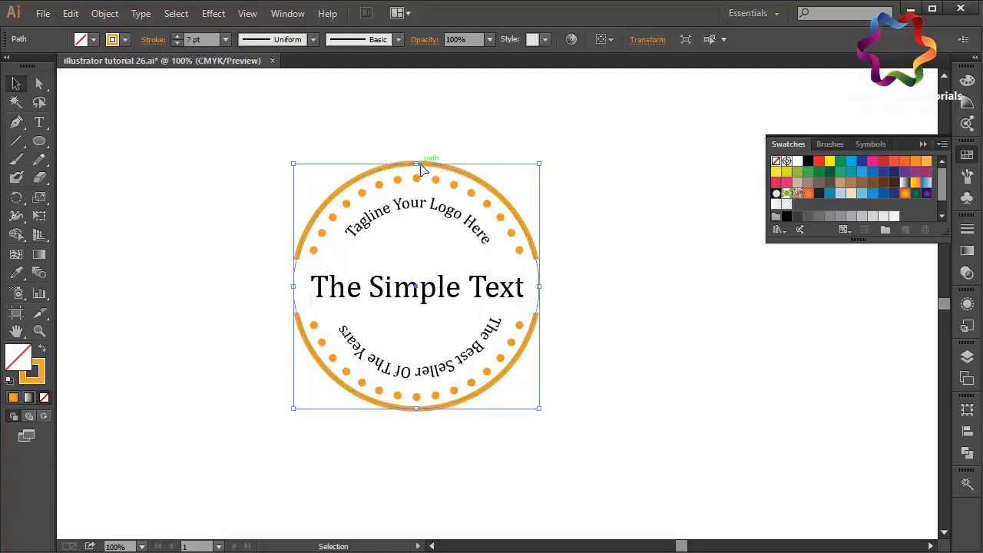
click(37, 372)
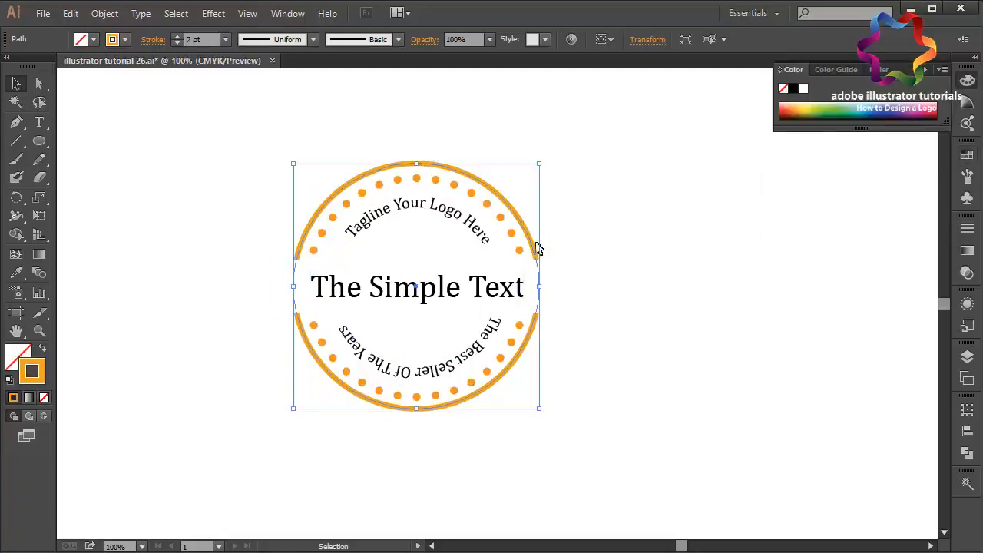
click(967, 154)
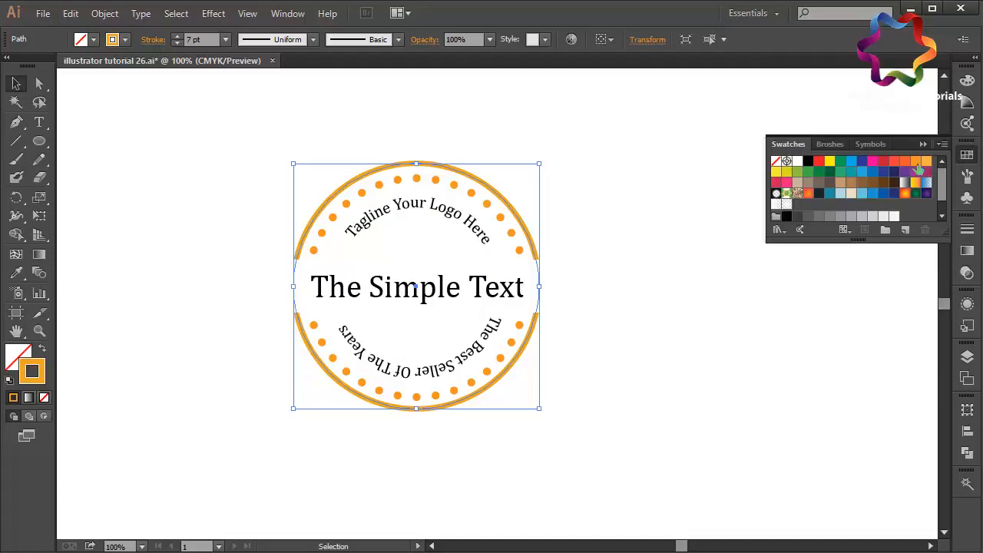
click(916, 163)
click(622, 193)
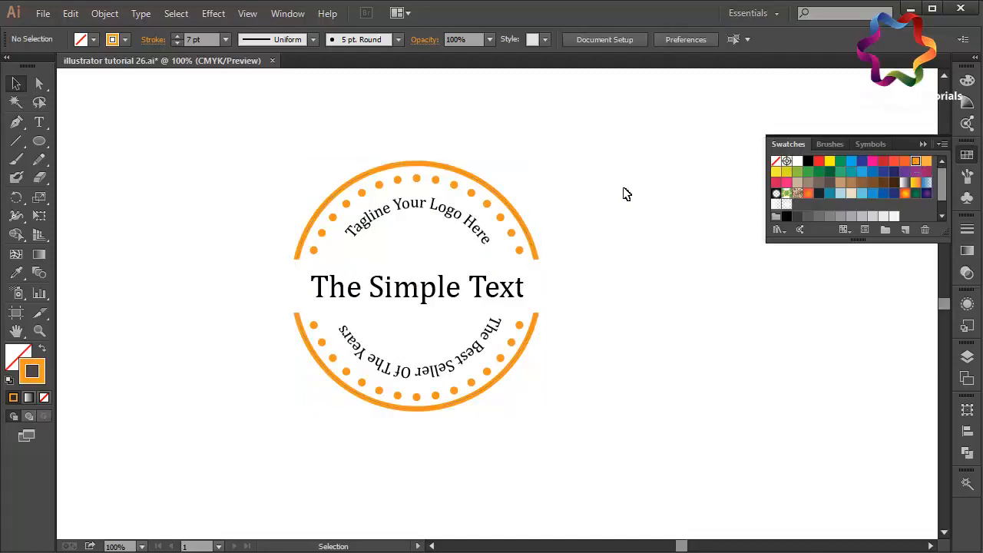
Apply a white stroke to the curved tagline text
click(406, 214)
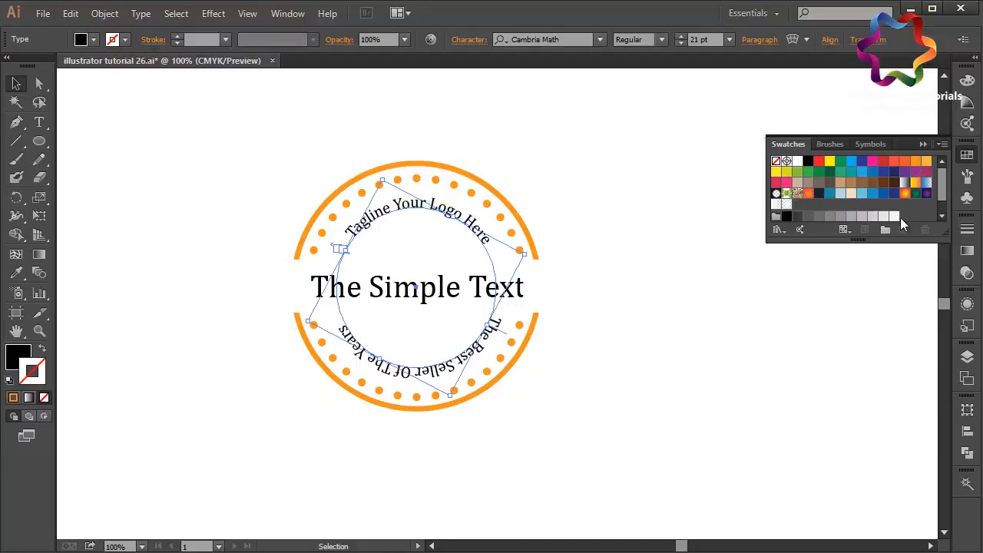
click(797, 162)
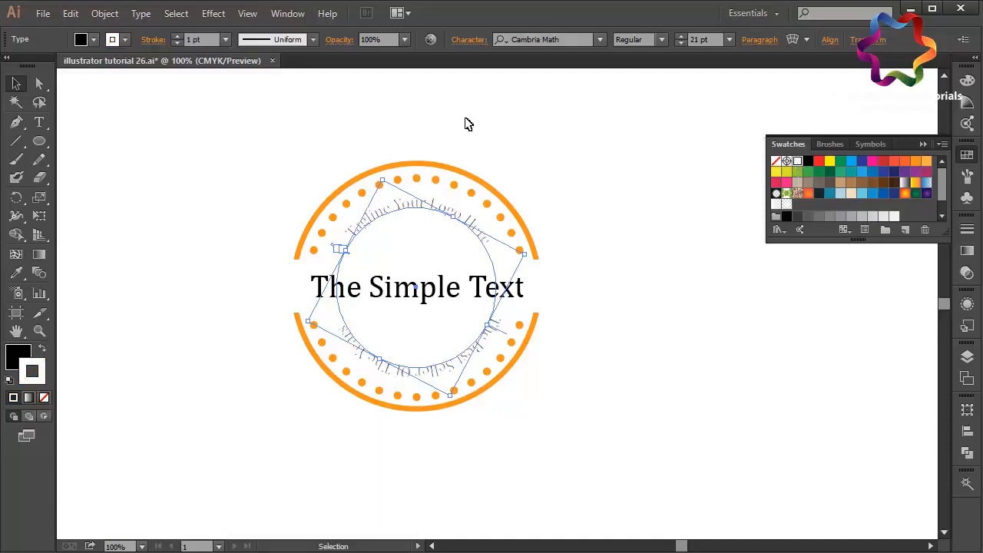
click(183, 143)
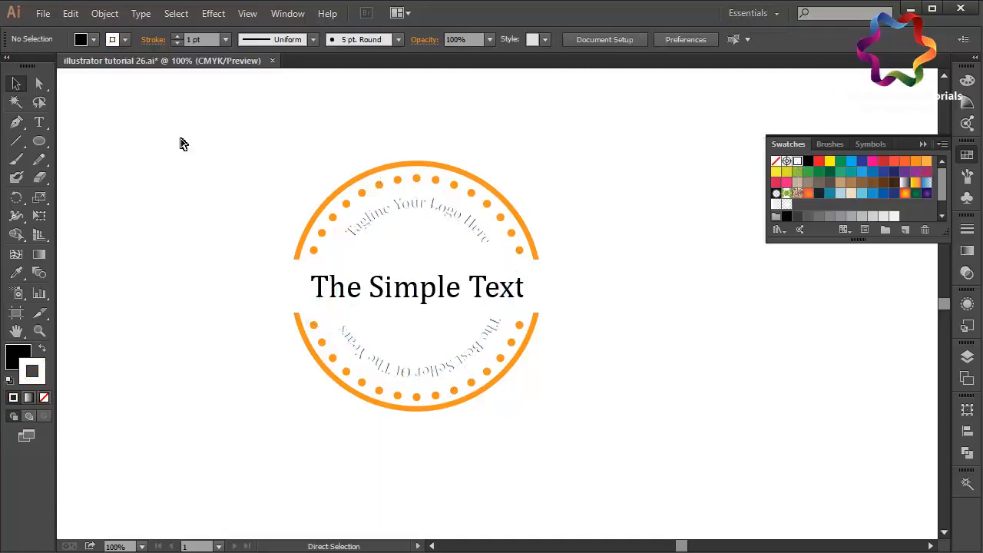
Draw a rectangle starting at the artboard's upper-left corner, beside the logo
key(ctrl+minus)
key(ctrl+minus)
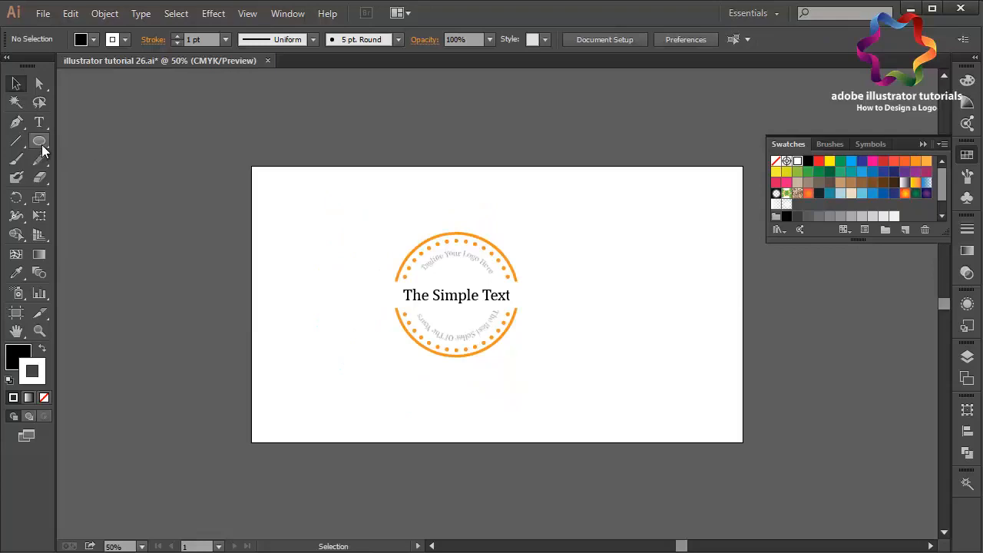
drag(40, 142, 107, 139)
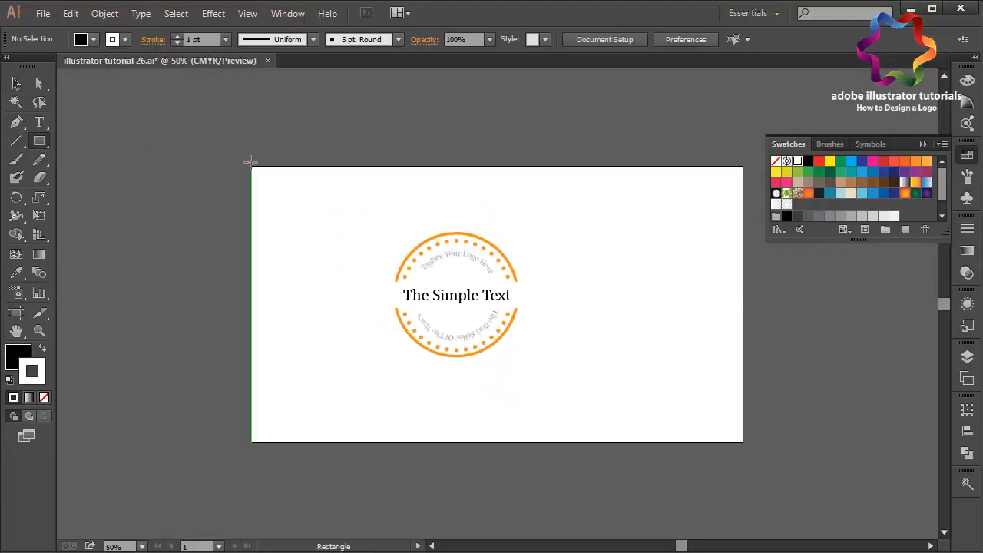
drag(251, 162, 347, 269)
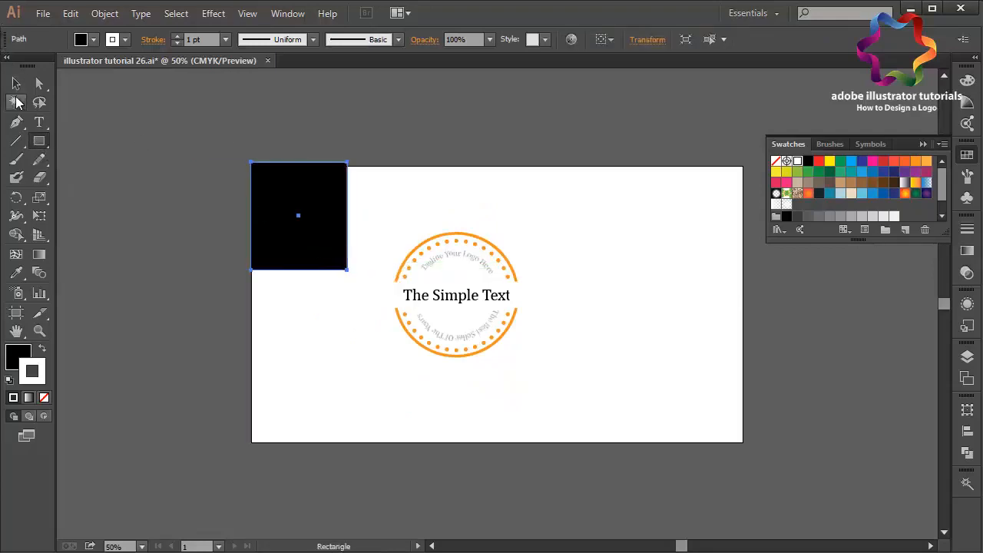
click(16, 83)
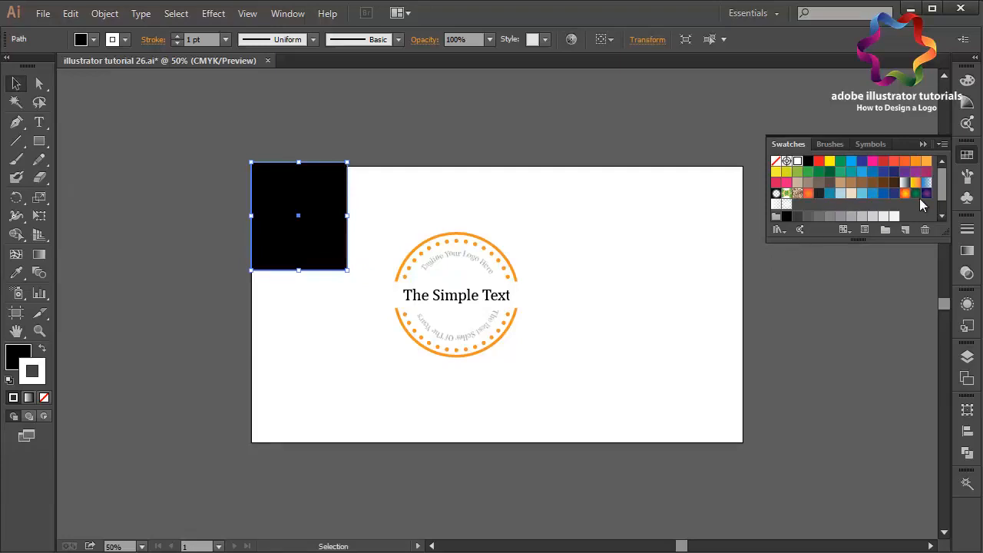
Give the new rectangle the dark navy fill #001730 and no stroke
click(895, 195)
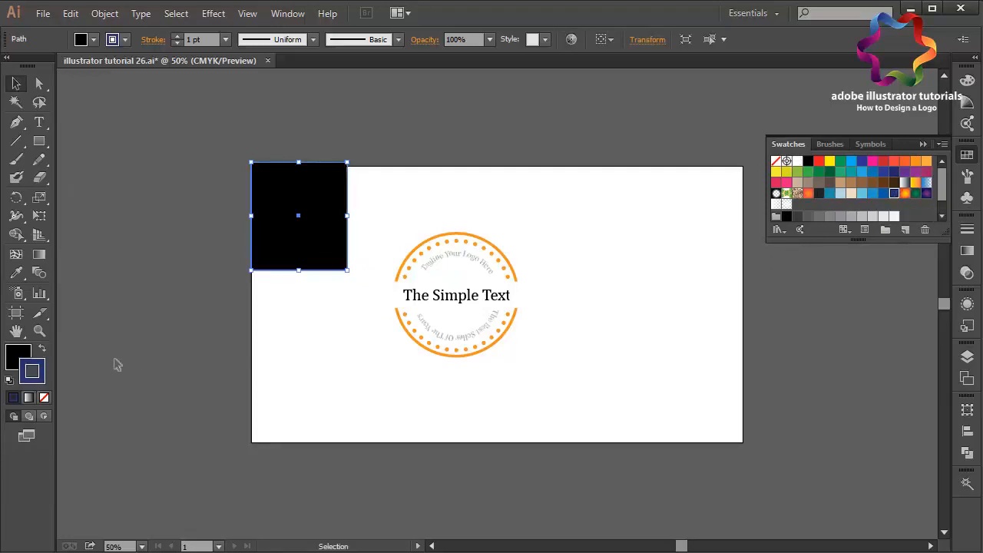
click(42, 350)
click(43, 398)
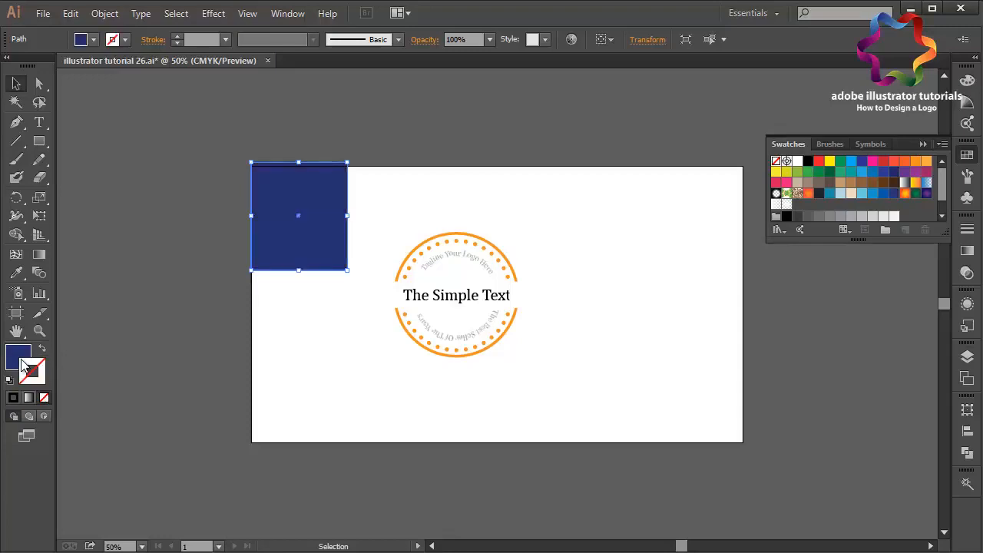
double_click(18, 357)
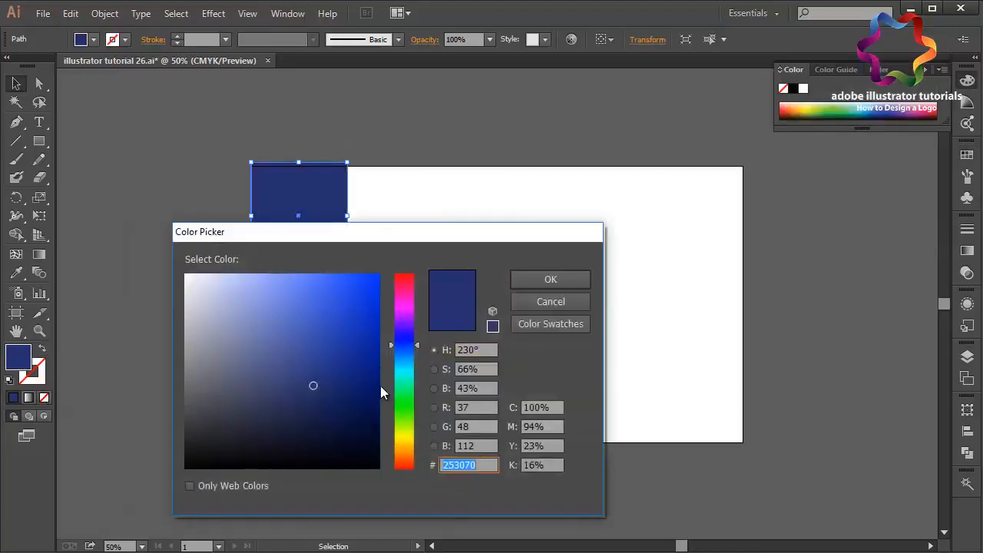
mouse_move(374, 400)
mouse_down()
mouse_move(385, 414)
mouse_move(405, 400)
mouse_move(369, 401)
mouse_move(384, 432)
mouse_up()
drag(413, 348, 414, 354)
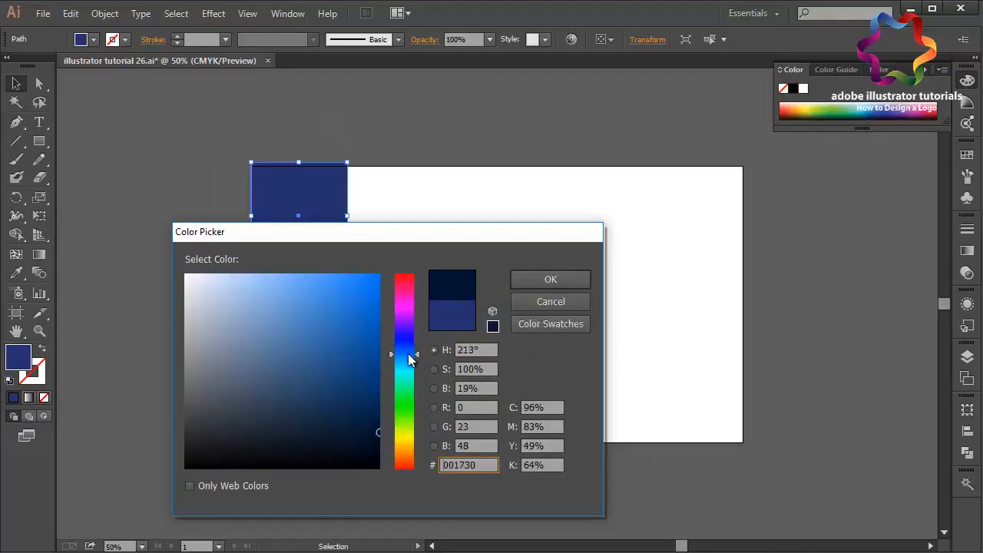
click(551, 279)
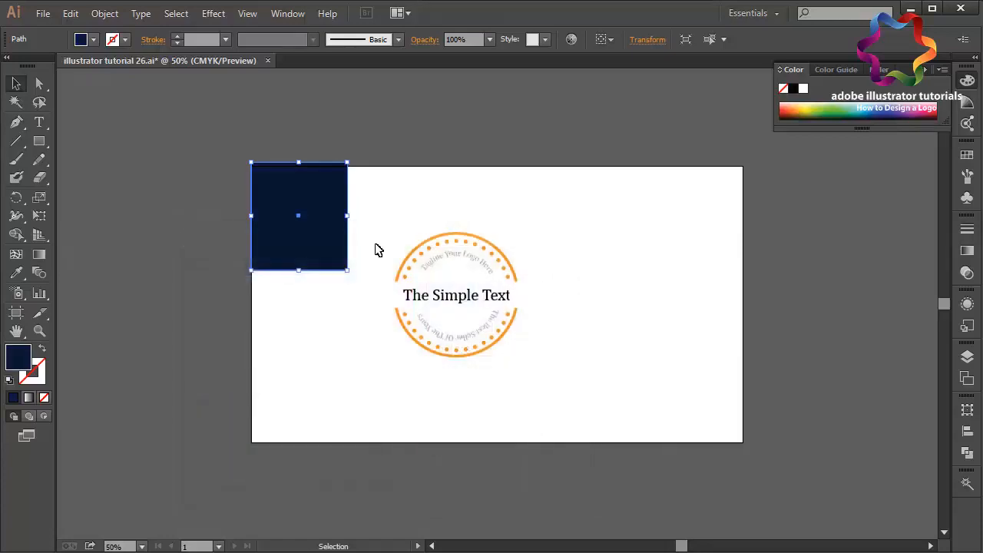
Stretch the navy rectangle to cover the whole artboard and place it behind the logo as a background
drag(348, 270, 743, 443)
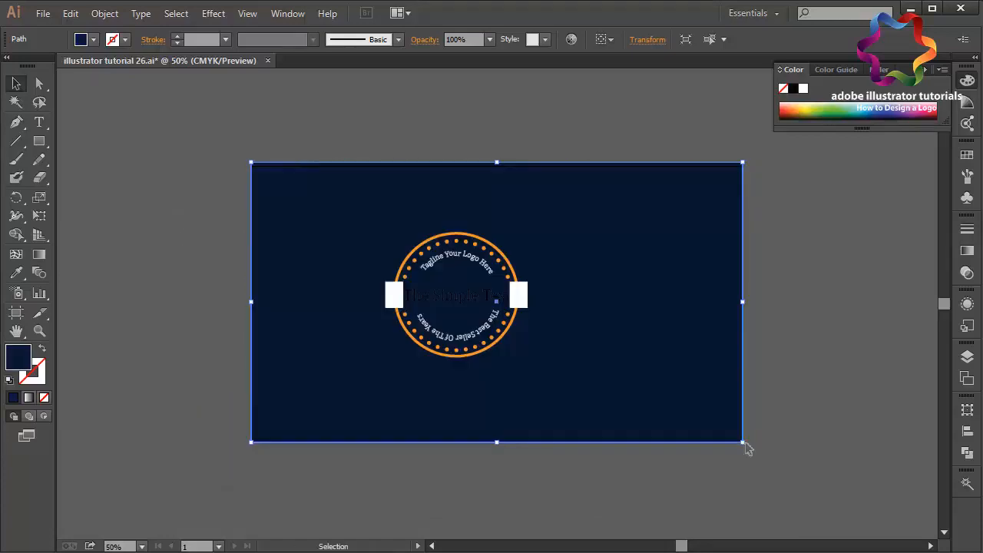
click(427, 97)
key(ctrl+0)
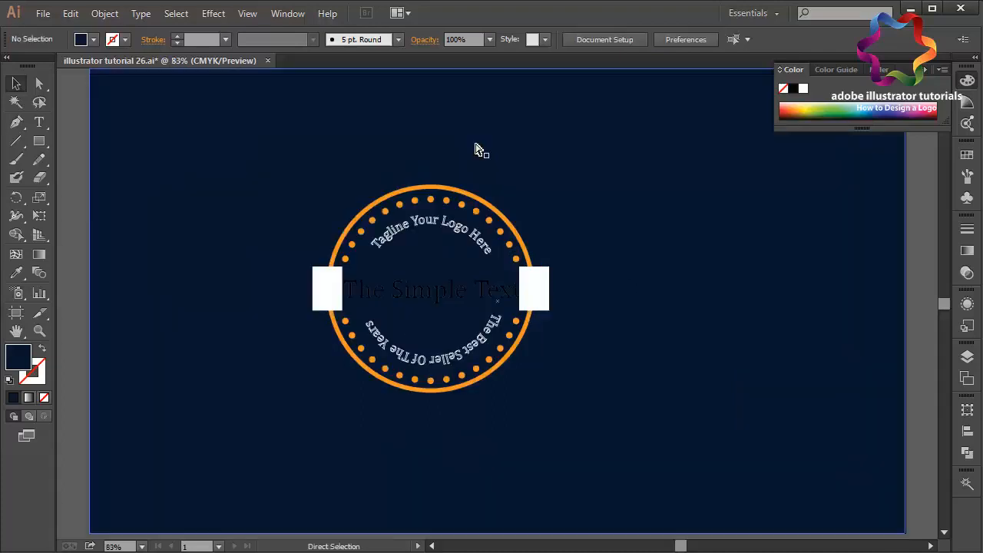
click(529, 292)
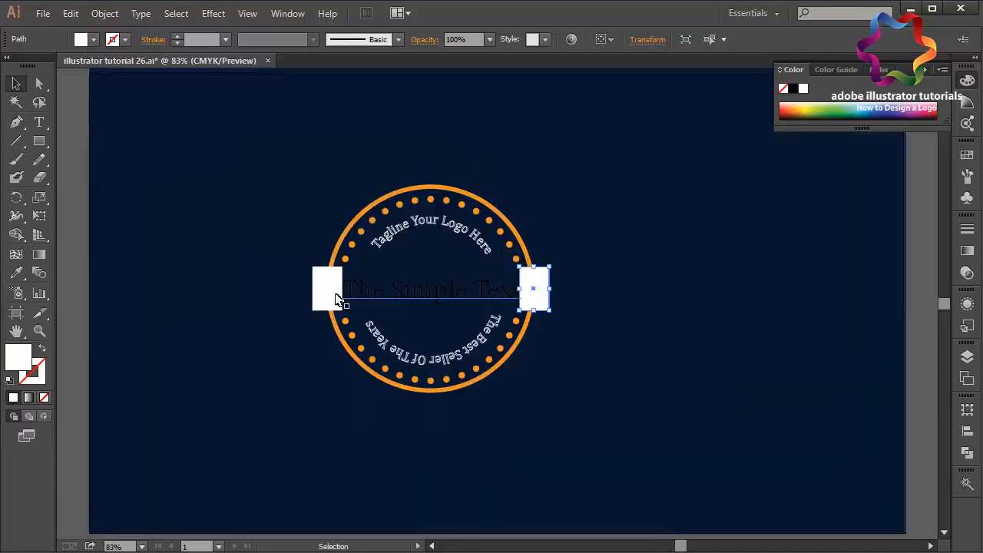
shift+click(327, 298)
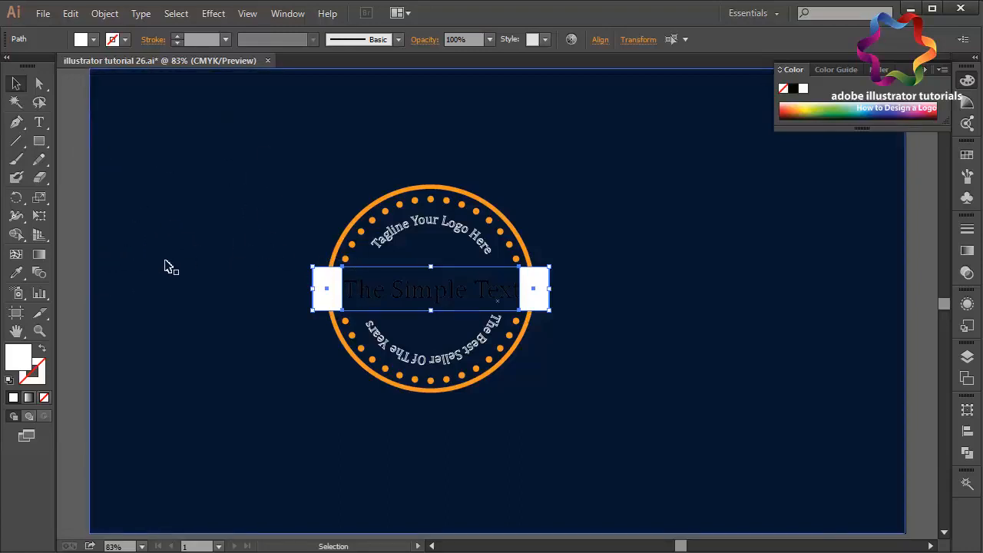
double_click(18, 357)
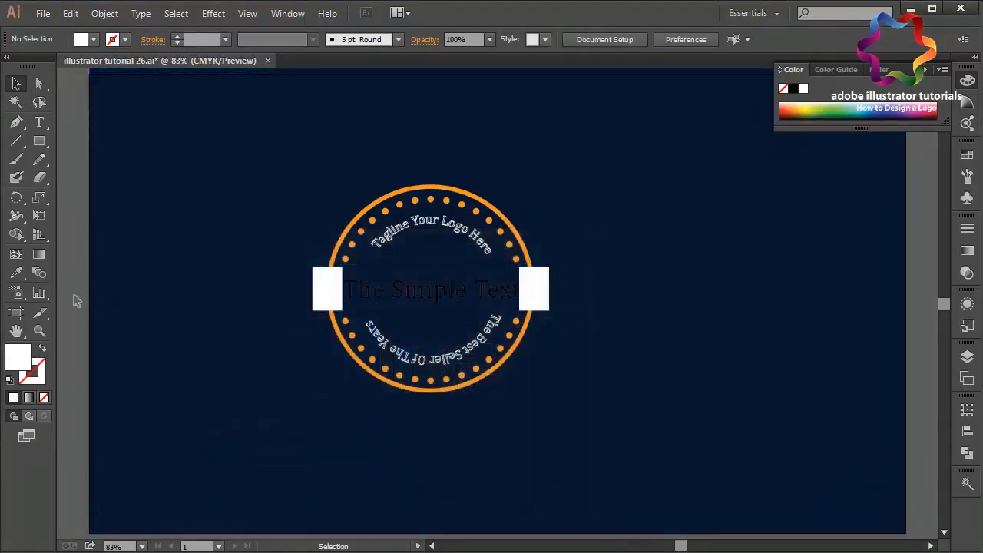
Copy the hex colour code of the navy background rectangle's fill
click(138, 306)
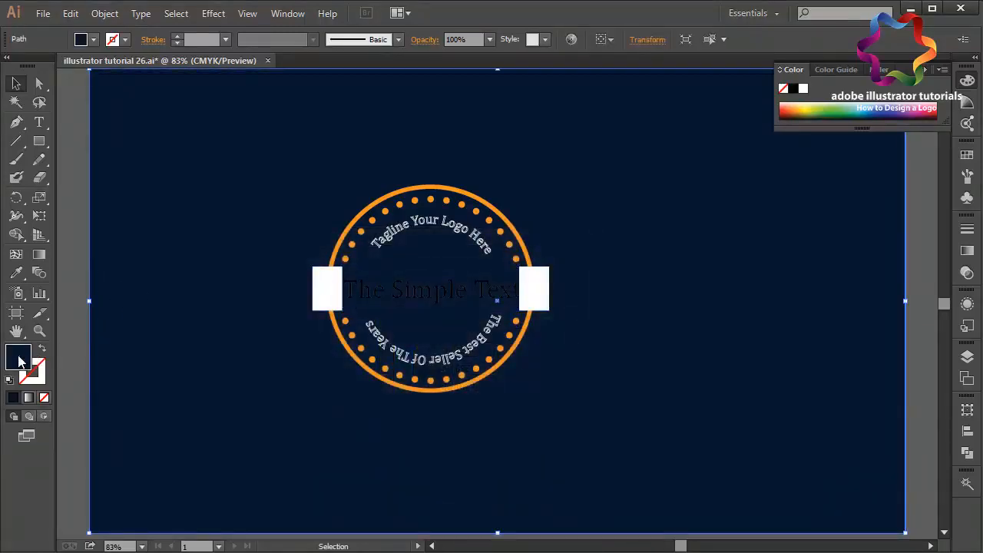
double_click(19, 358)
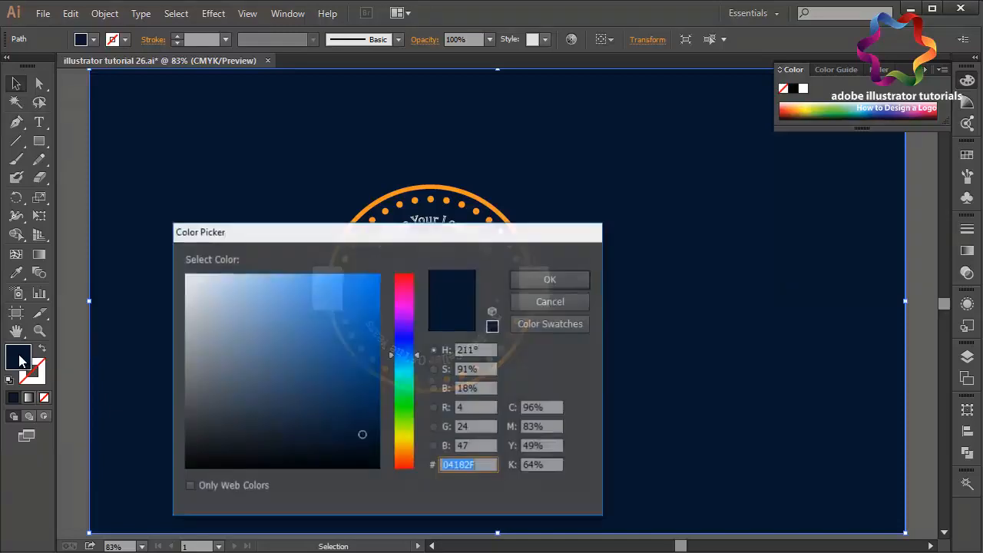
click(474, 464)
drag(481, 464, 441, 465)
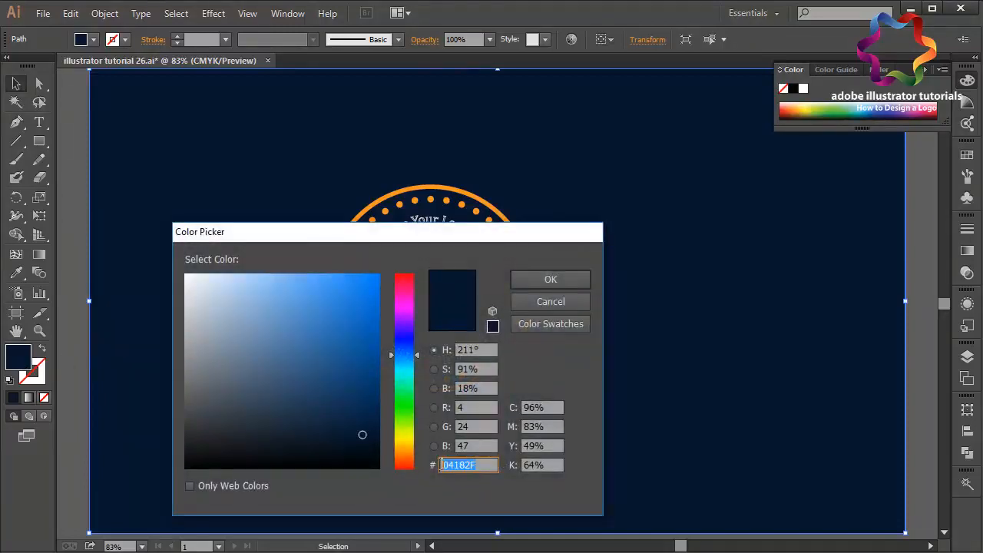
right_click(457, 470)
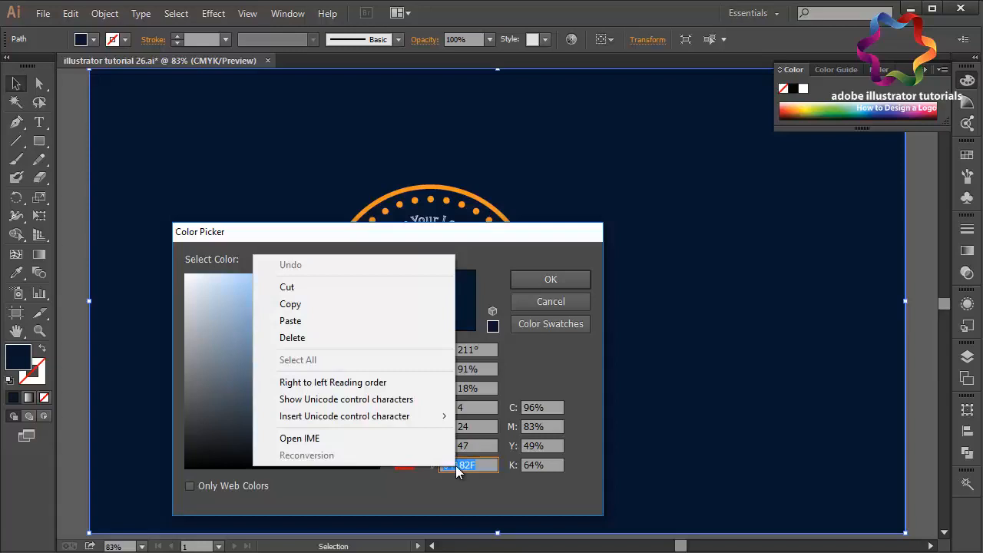
click(370, 304)
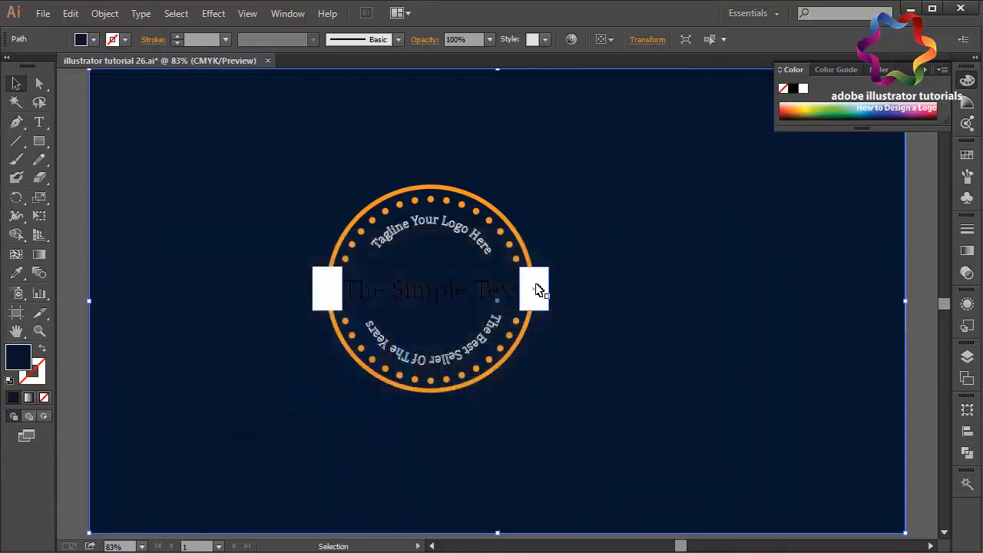
Fill both white rectangles beside the main text with #04182F so they match the background
click(539, 289)
shift+click(324, 298)
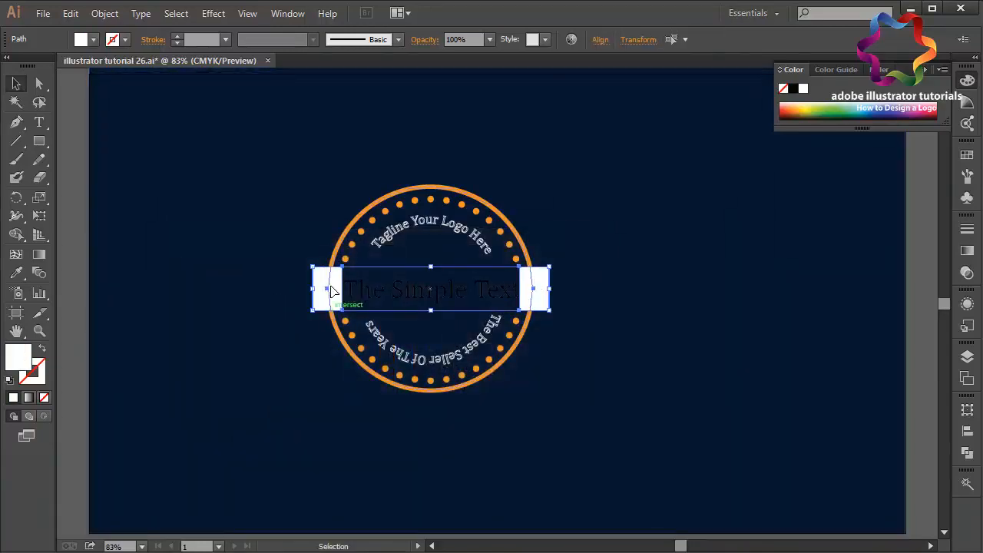
double_click(23, 356)
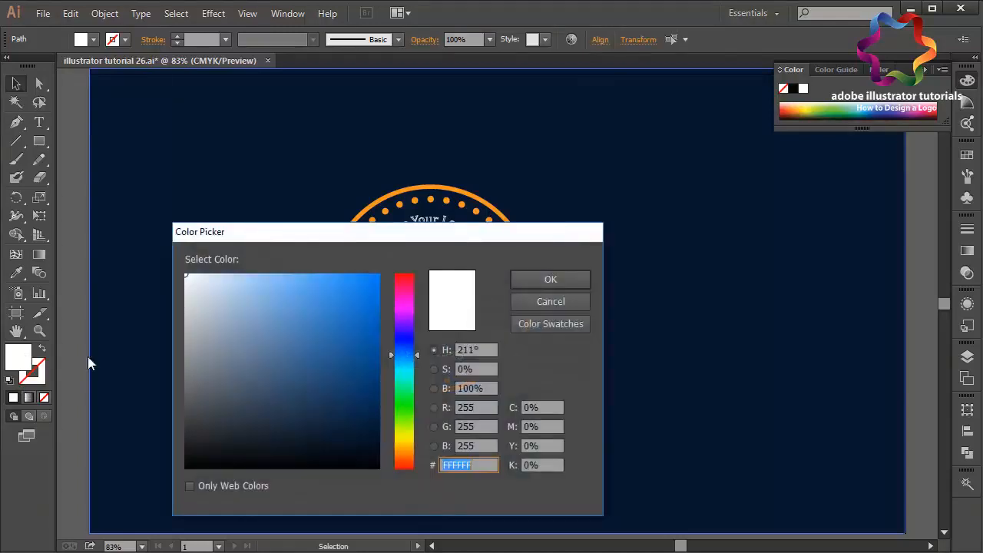
drag(490, 464, 459, 465)
text(04182F)
drag(488, 465, 438, 465)
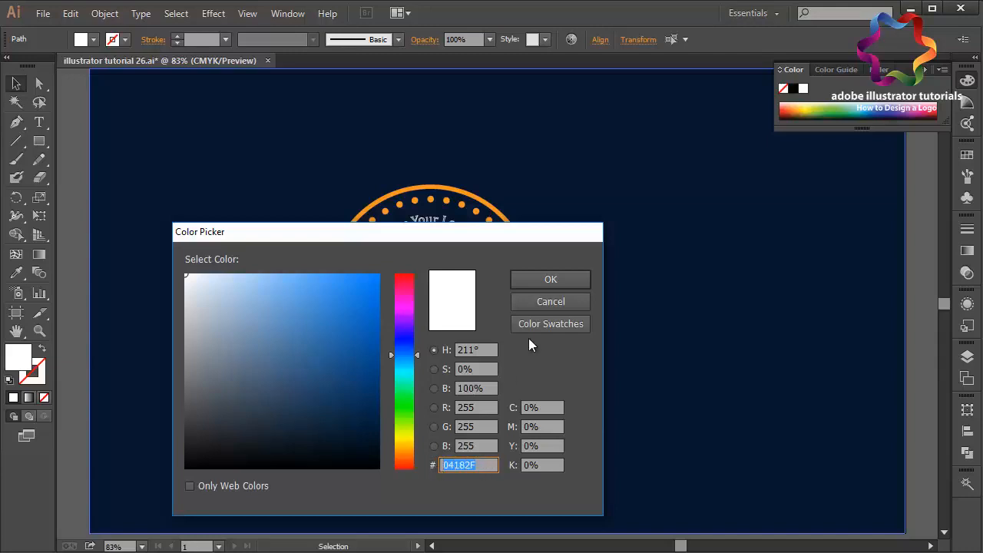
click(551, 279)
click(576, 299)
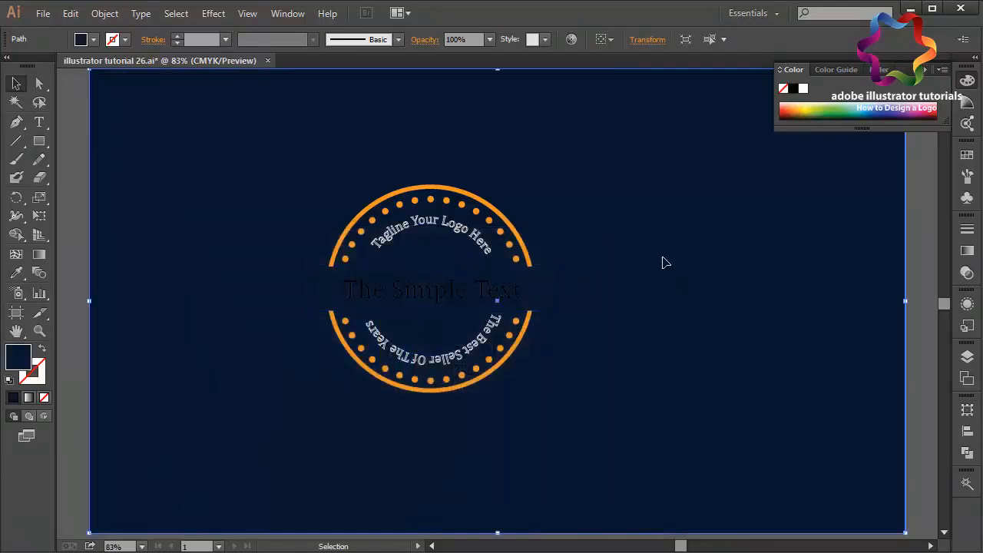
Change the fill of "The Simple Text" to white
click(384, 298)
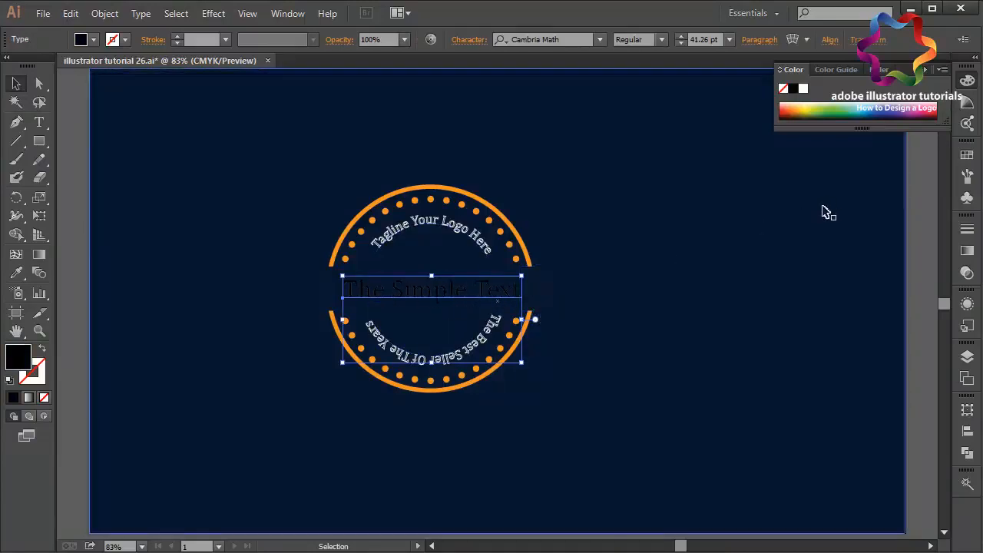
click(968, 155)
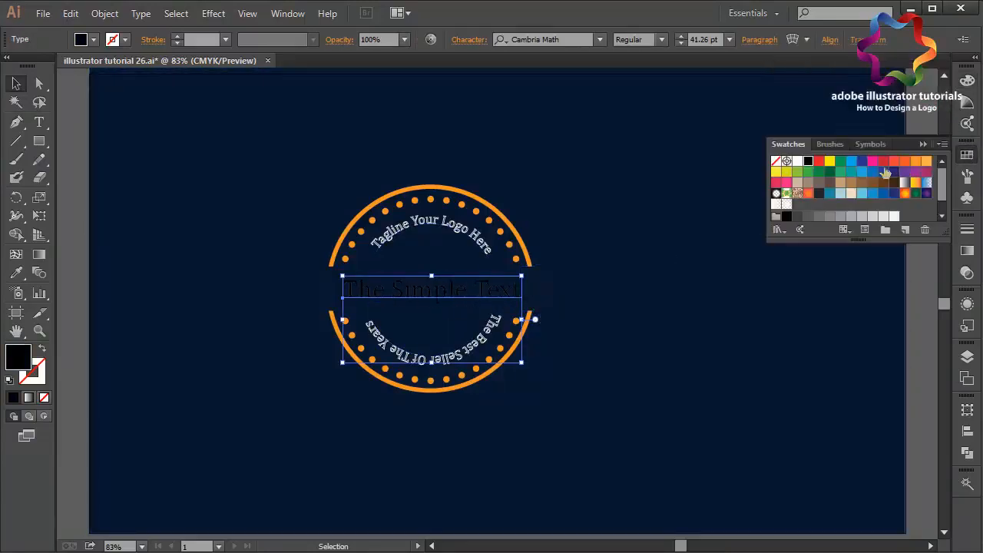
click(797, 161)
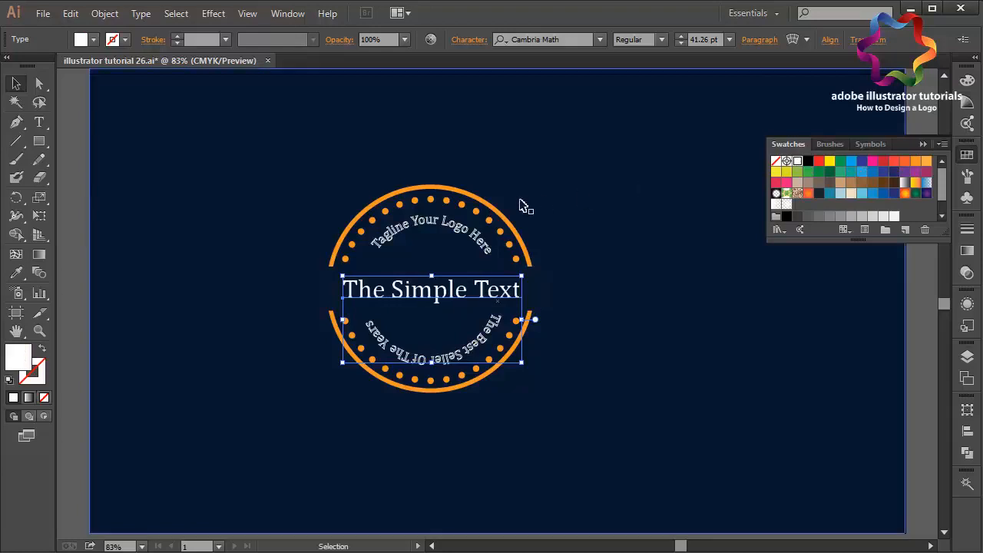
Give the curved tagline text a white fill and no stroke
click(452, 226)
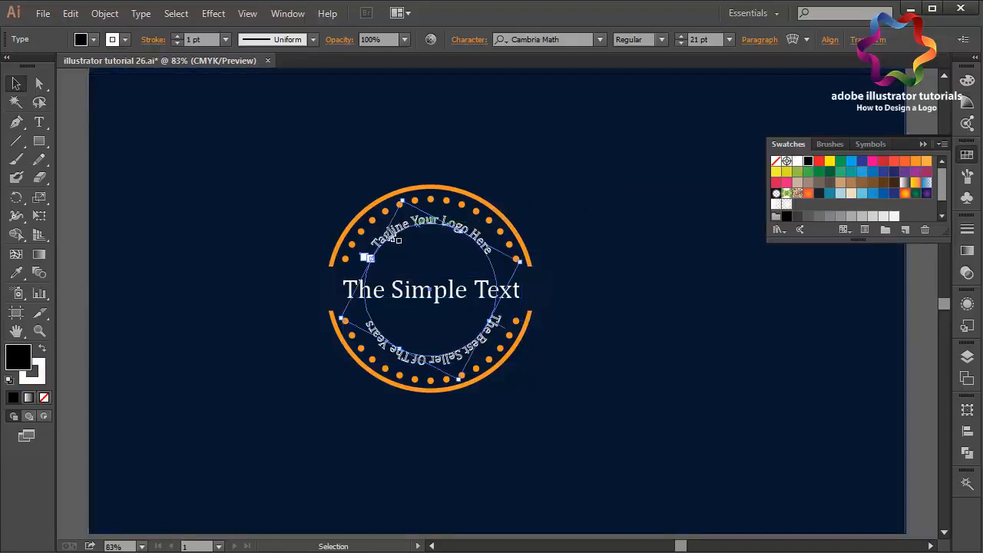
key(ctrl+plus)
key(ctrl+plus)
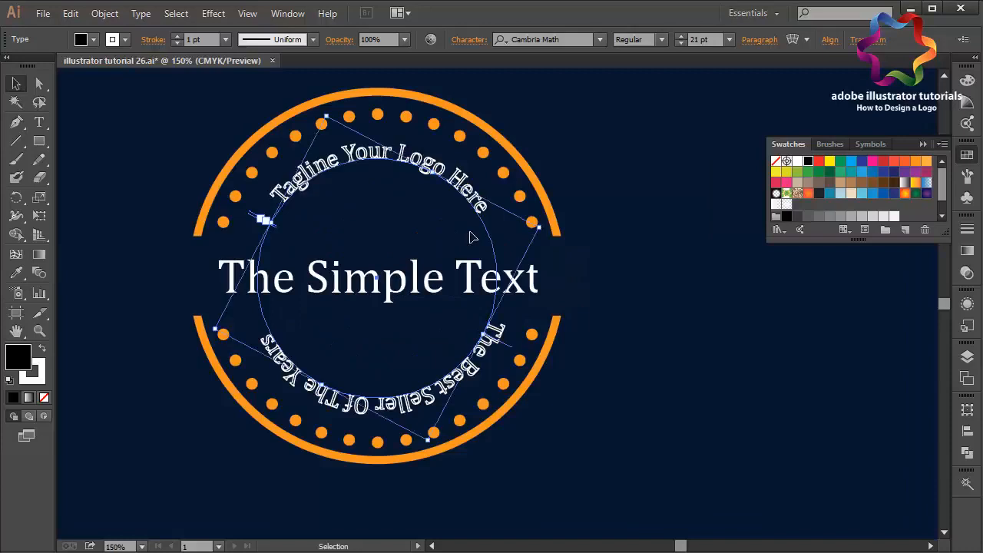
click(44, 397)
click(42, 350)
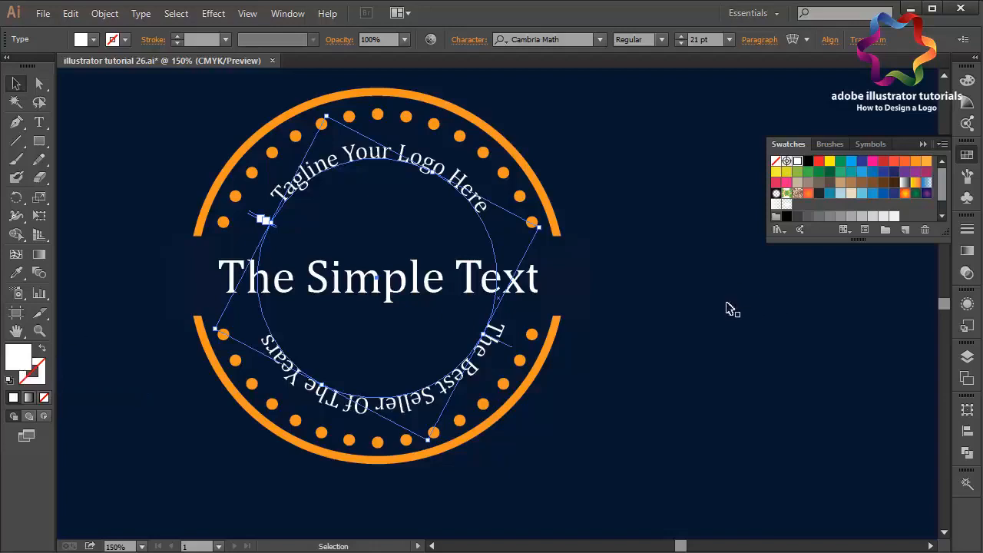
click(648, 309)
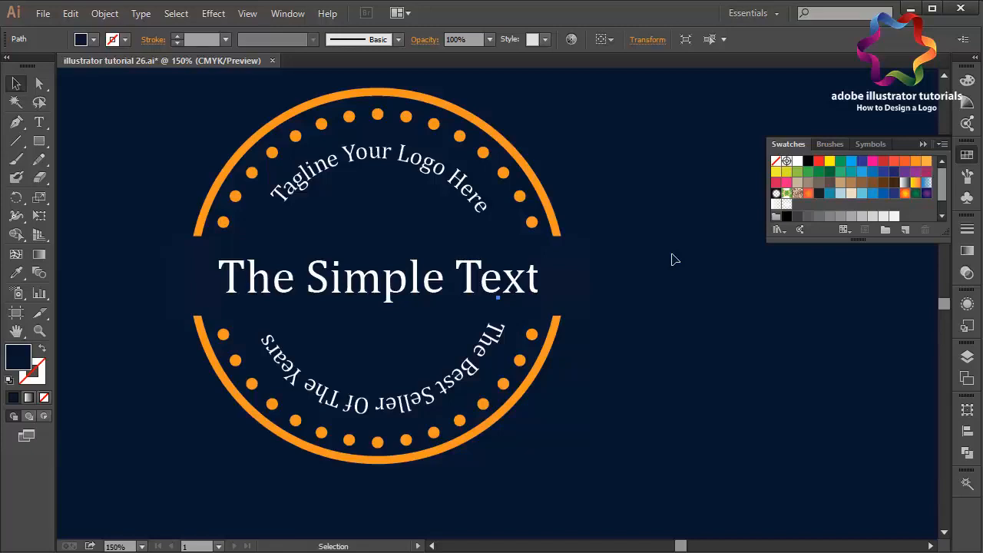
click(496, 276)
shift+click(535, 287)
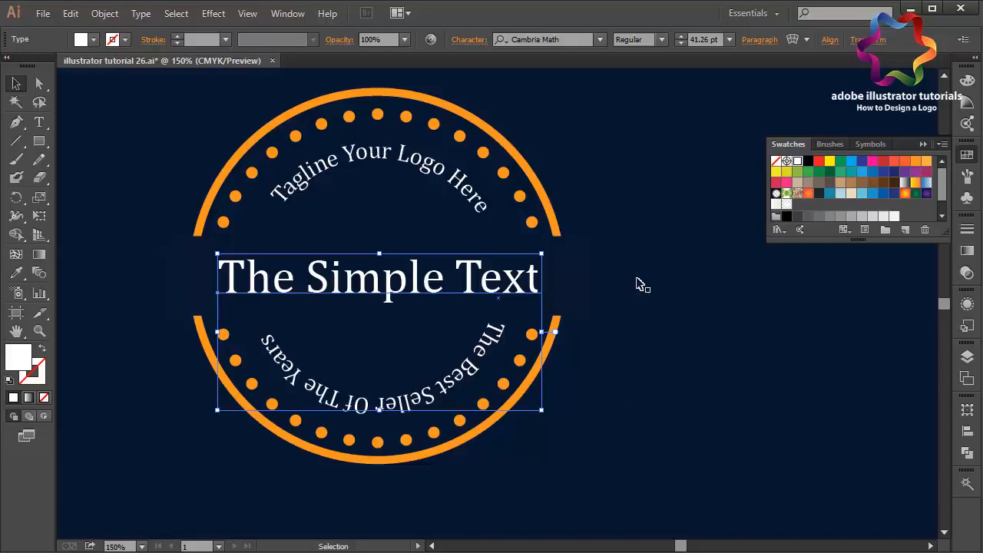
key(F12)
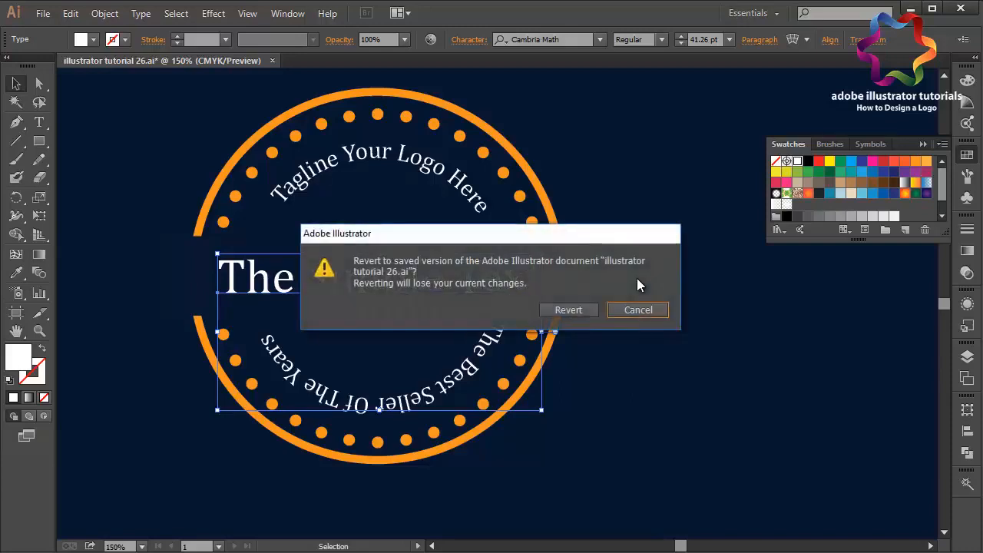
click(644, 311)
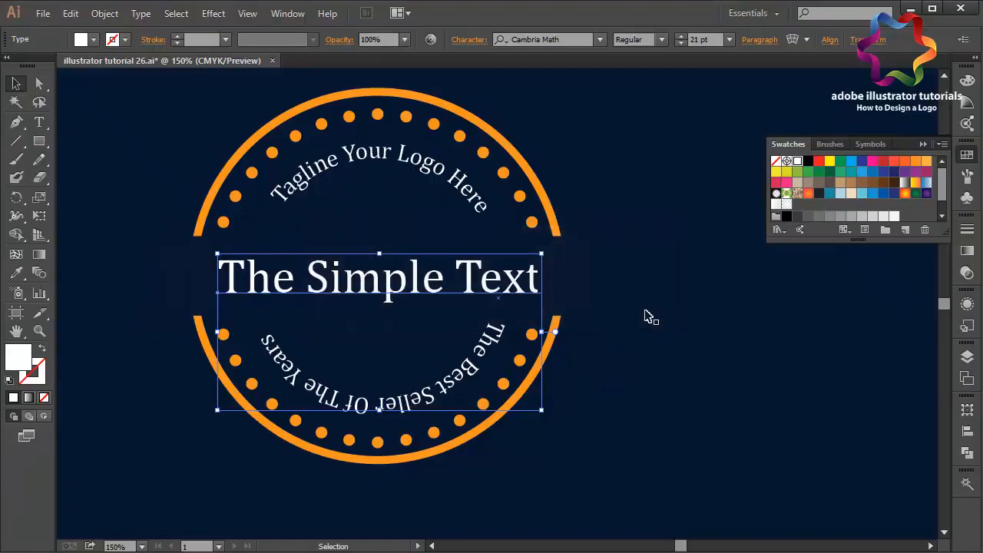
key(F12)
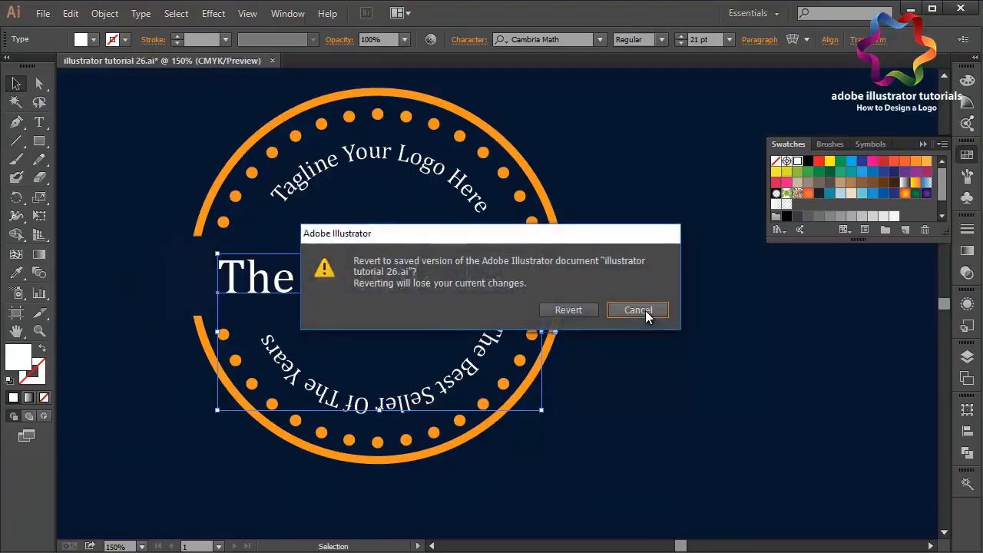